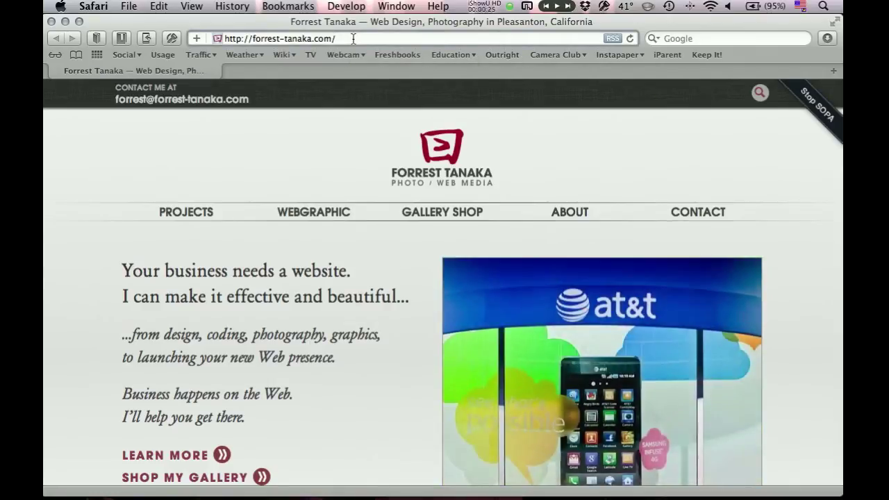
Load the site's cPanel by appending cpanel to the site URL.
{"action": "type", "text": "cpanel"}
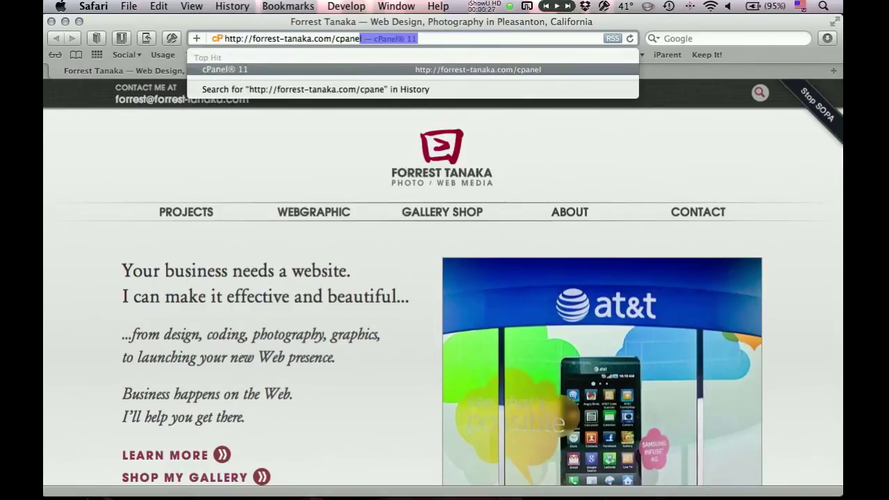
{"action": "key", "text": "Return"}
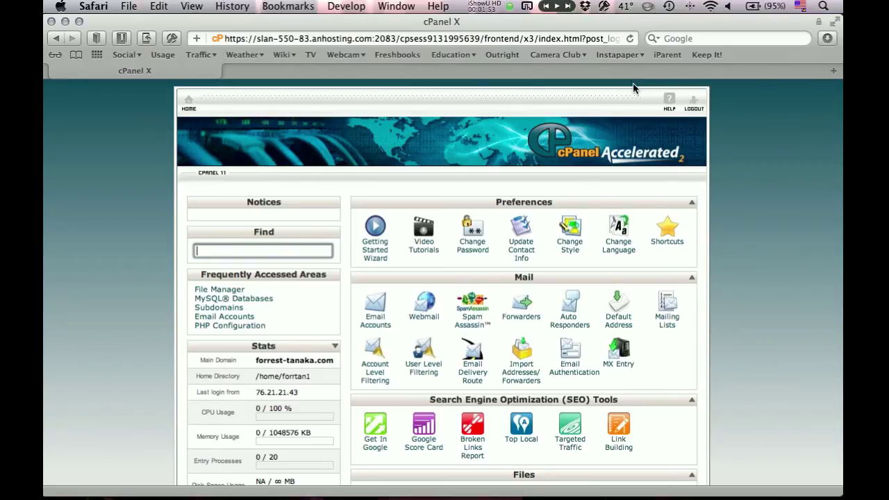
{"action": "scroll", "coordinate": [628, 157], "scroll_direction": "down", "scroll_amount": 5}
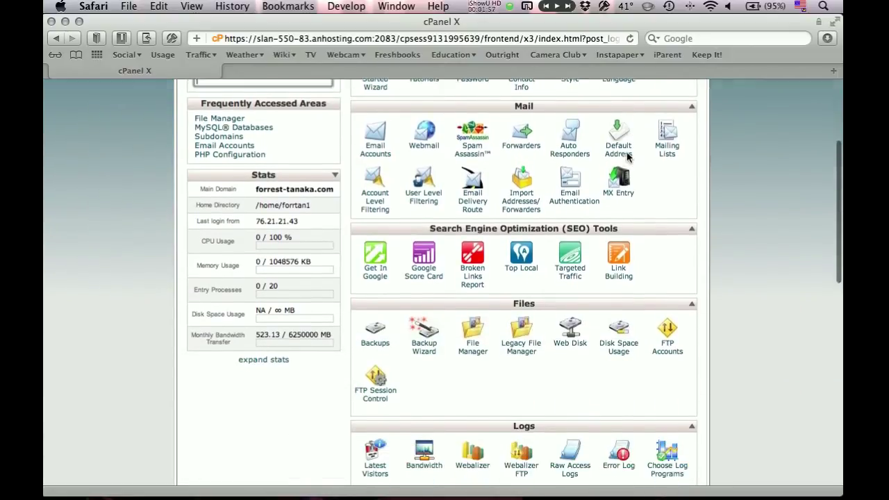
{"action": "scroll", "coordinate": [627, 158], "scroll_direction": "down", "scroll_amount": 15}
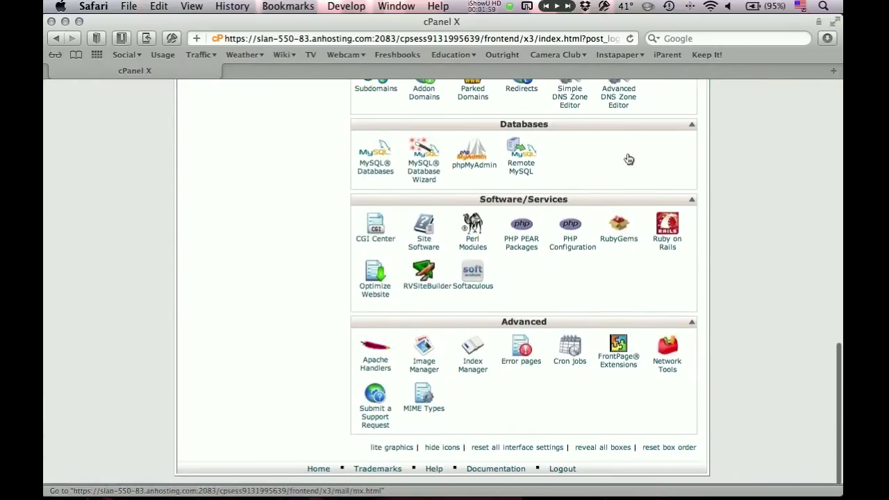
{"action": "scroll", "coordinate": [628, 159], "scroll_direction": "up", "scroll_amount": 20}
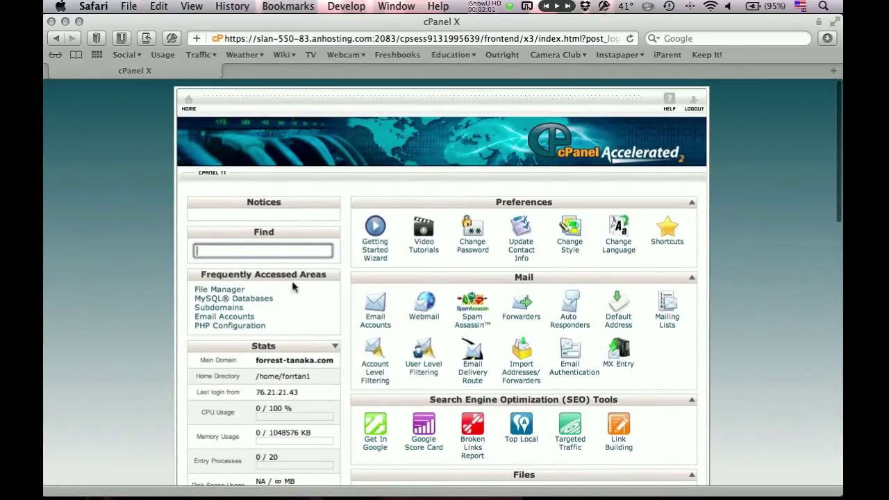
{"action": "scroll", "coordinate": [292, 291], "scroll_direction": "down", "scroll_amount": 3}
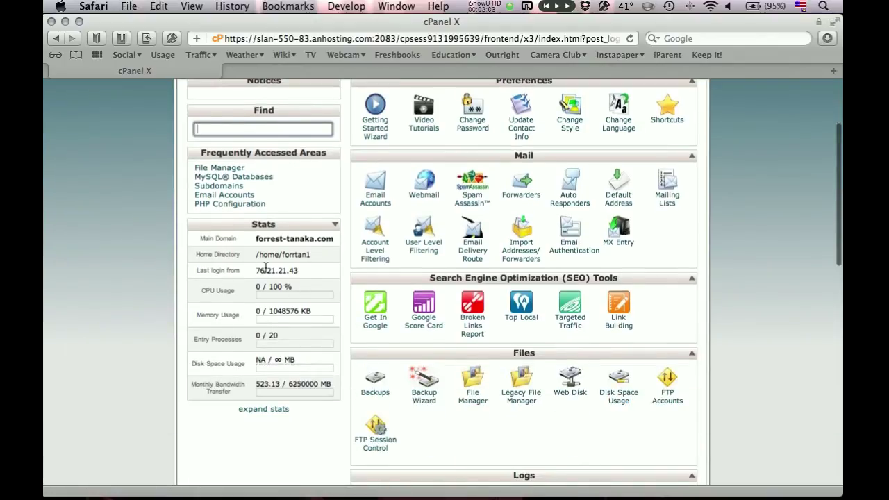
{"action": "scroll", "coordinate": [271, 266], "scroll_direction": "up", "scroll_amount": 3}
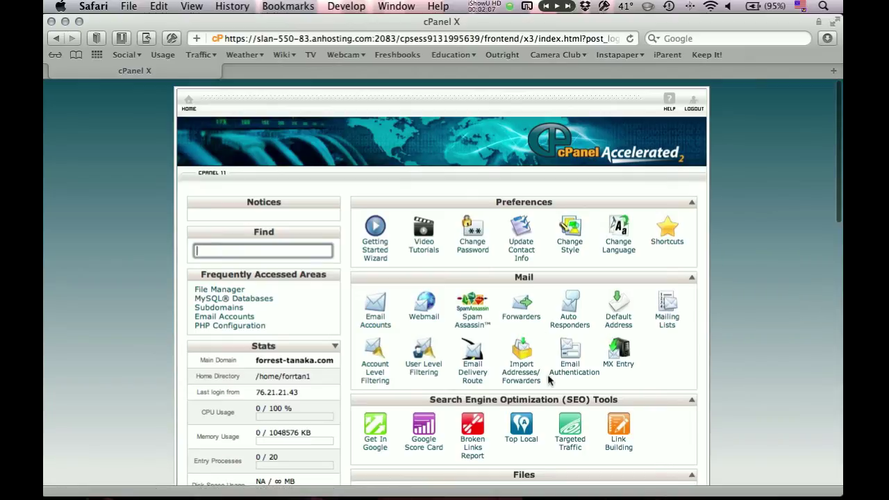
{"action": "scroll", "coordinate": [548, 379], "scroll_direction": "down", "scroll_amount": 2}
{"action": "scroll", "coordinate": [553, 396], "scroll_direction": "up", "scroll_amount": 2}
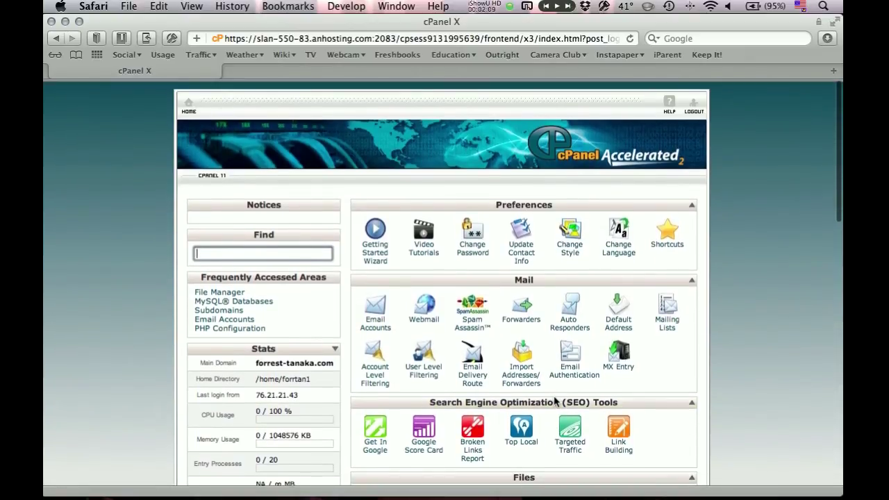
{"action": "scroll", "coordinate": [554, 400], "scroll_direction": "down", "scroll_amount": 10}
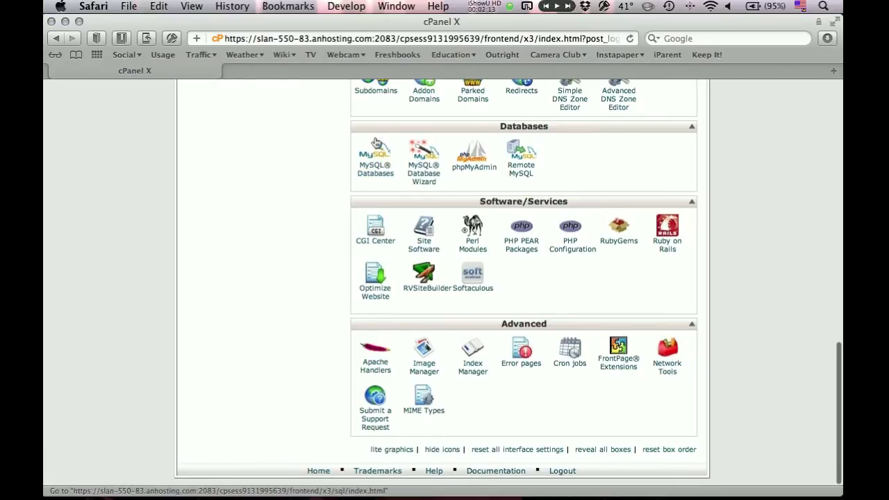
{"action": "scroll", "coordinate": [486, 163], "scroll_direction": "up", "scroll_amount": 1}
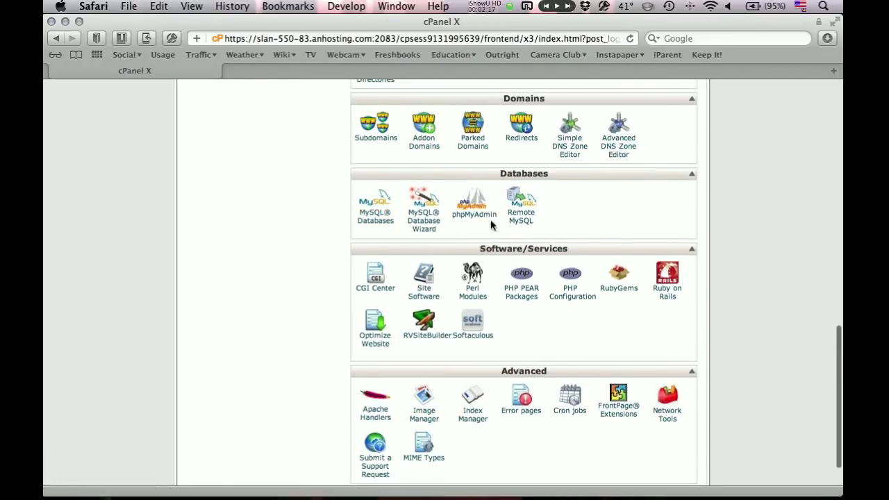
{"action": "scroll", "coordinate": [485, 218], "scroll_direction": "up", "scroll_amount": 3}
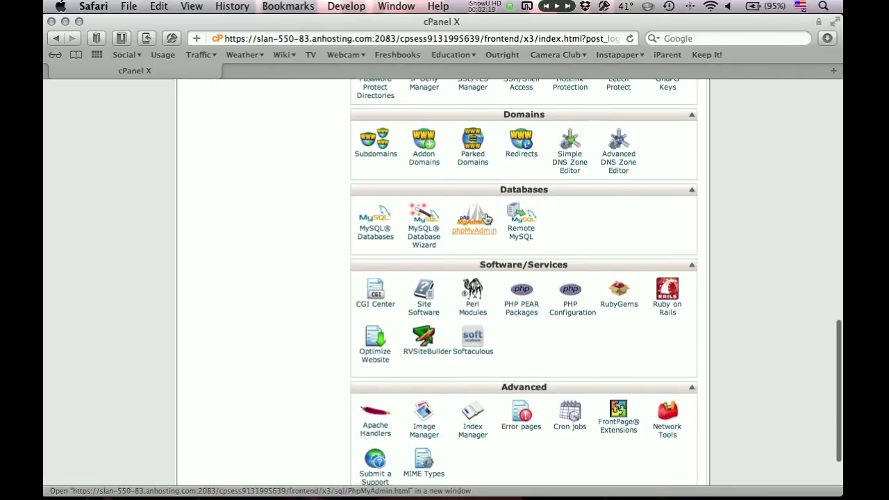
{"action": "scroll", "coordinate": [486, 219], "scroll_direction": "up", "scroll_amount": 6}
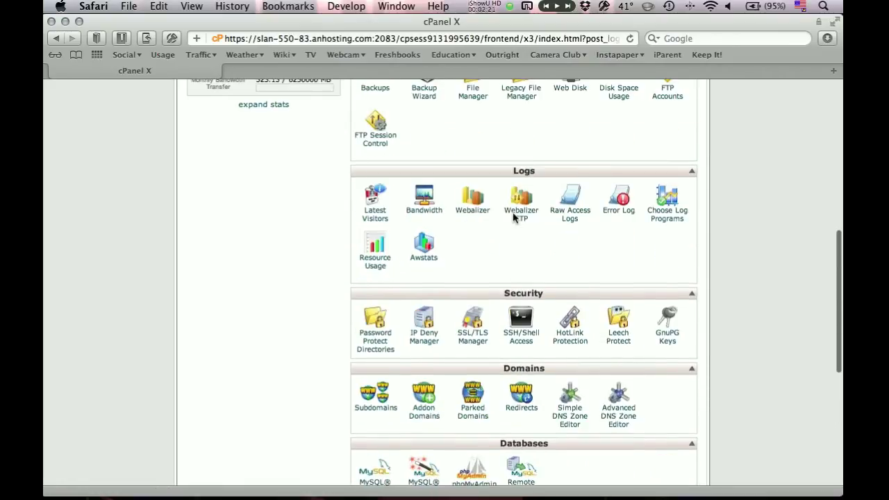
{"action": "scroll", "coordinate": [488, 219], "scroll_direction": "up", "scroll_amount": 2}
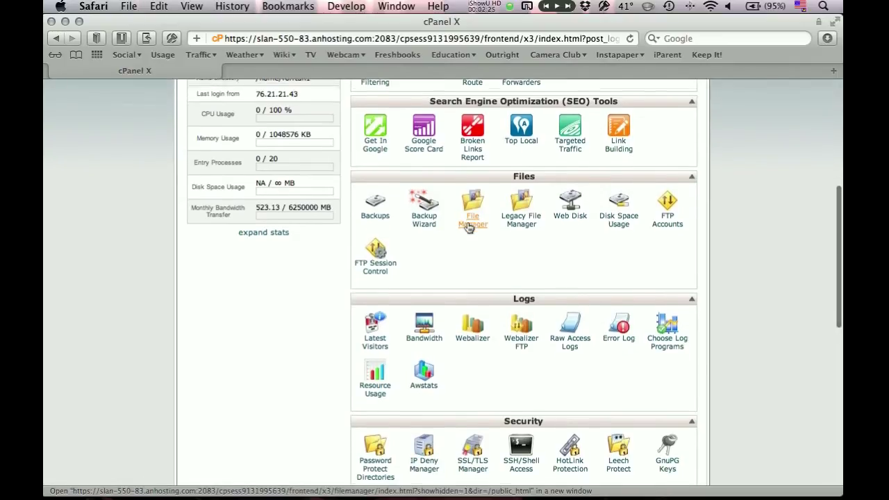
{"action": "scroll", "coordinate": [468, 227], "scroll_direction": "down", "scroll_amount": 4}
{"action": "scroll", "coordinate": [467, 227], "scroll_direction": "up", "scroll_amount": 5}
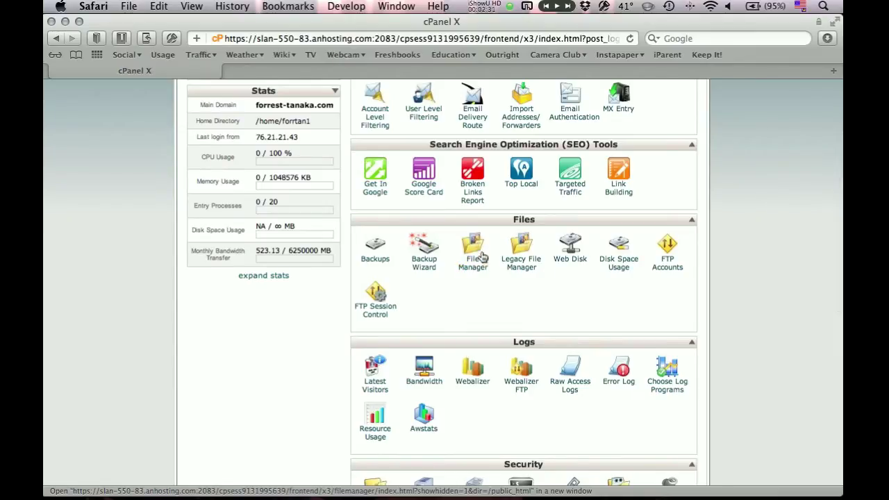
{"action": "scroll", "coordinate": [476, 267], "scroll_direction": "down", "scroll_amount": 8}
{"action": "scroll", "coordinate": [475, 272], "scroll_direction": "down", "scroll_amount": 7}
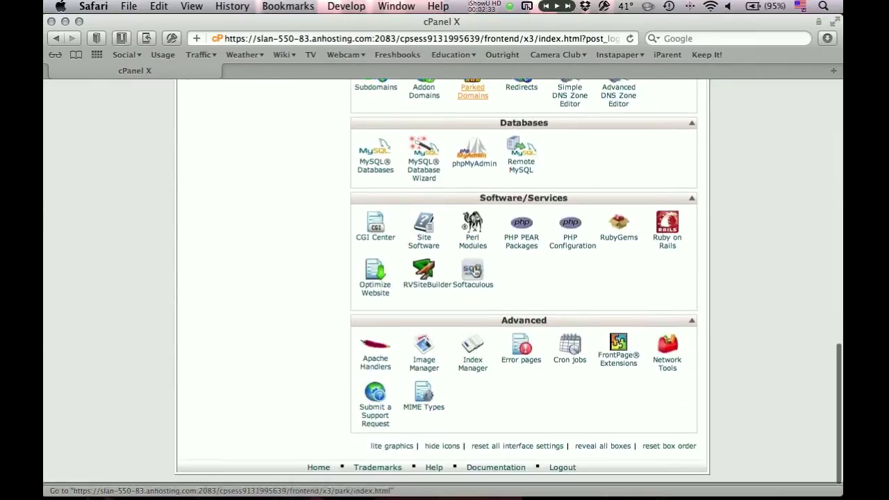
{"action": "scroll", "coordinate": [475, 272], "scroll_direction": "up", "scroll_amount": 5}
{"action": "scroll", "coordinate": [476, 272], "scroll_direction": "up", "scroll_amount": 1}
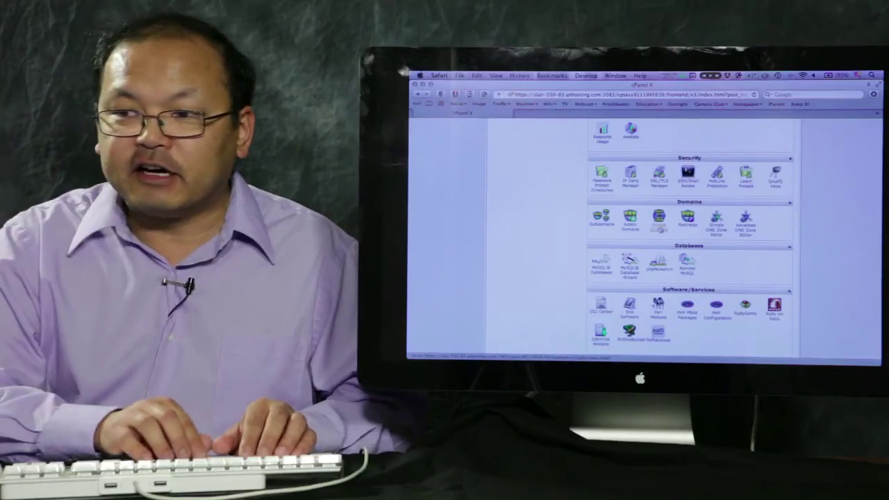
In a new tab, go to wordpress.org and open the Download WordPress 3.3.1 page.
{"action": "key", "text": "super+t"}
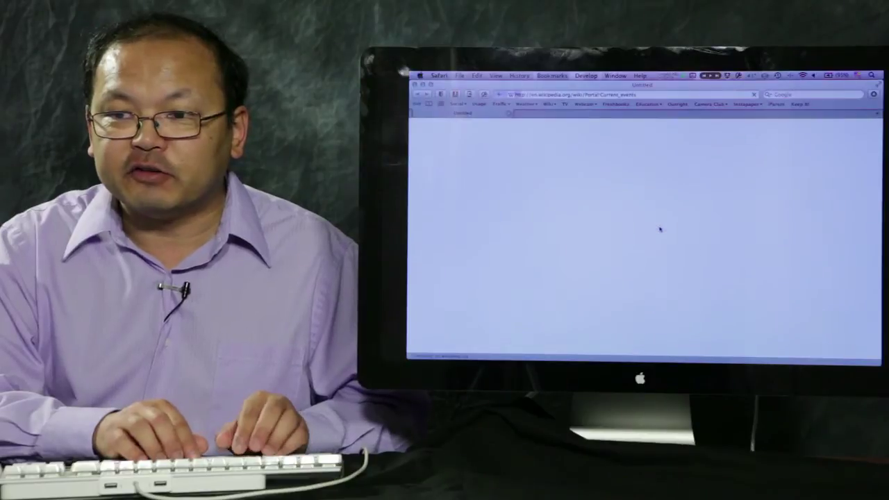
{"action": "type", "text": "wordpress"}
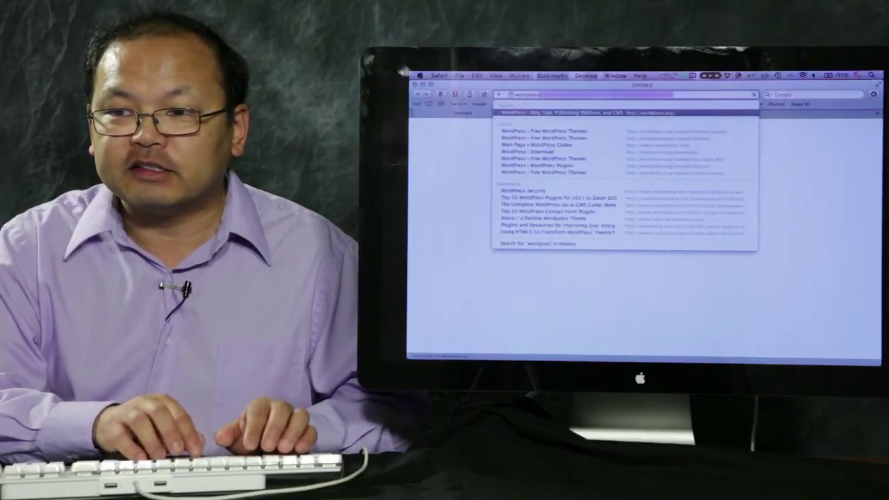
{"action": "key", "text": "Return"}
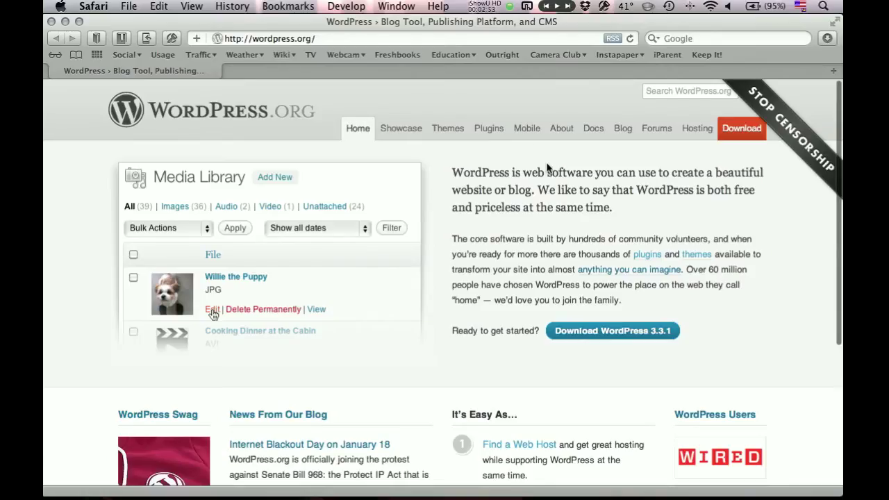
{"action": "scroll", "coordinate": [579, 168], "scroll_direction": "down", "scroll_amount": 6}
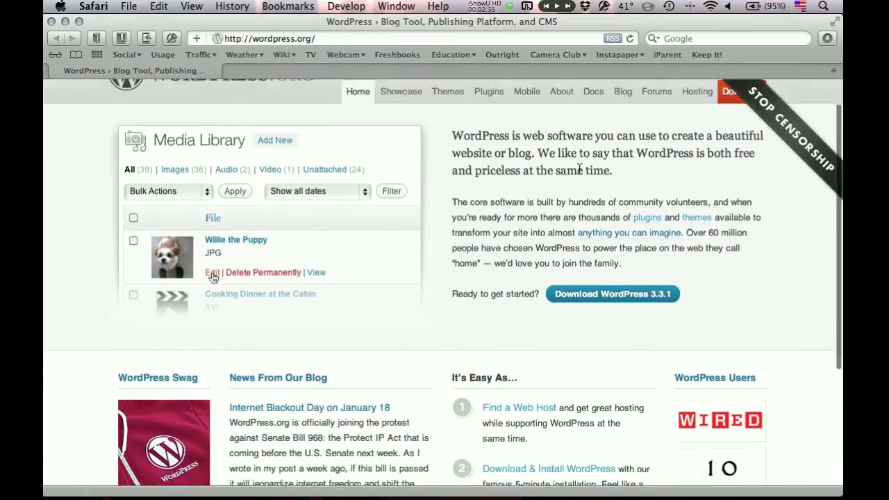
{"action": "scroll", "coordinate": [579, 169], "scroll_direction": "up", "scroll_amount": 6}
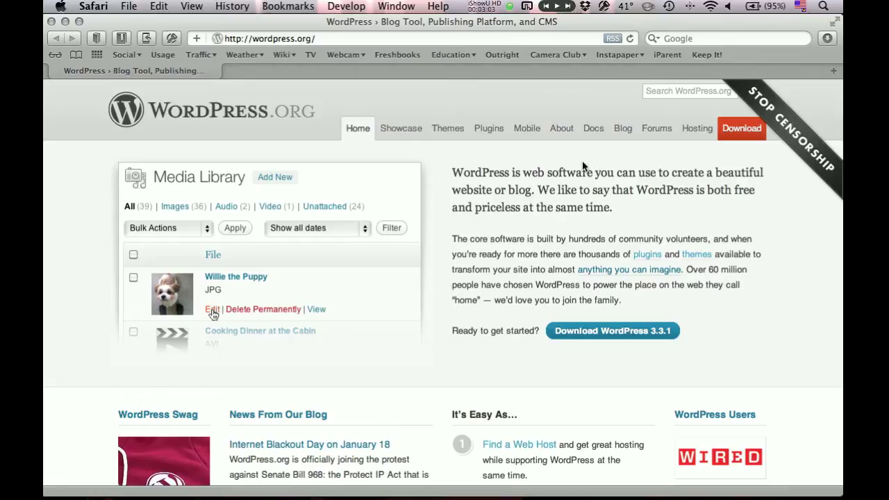
{"action": "left_click", "coordinate": [659, 331]}
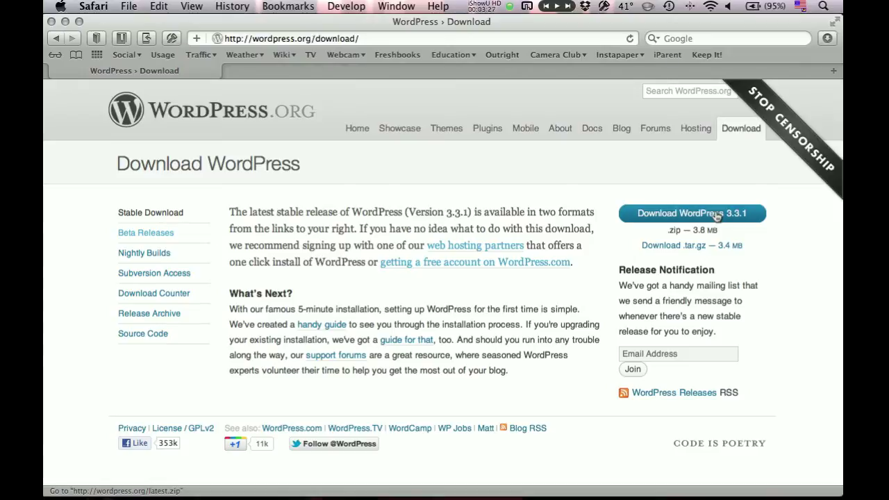
Download the WordPress 3.3.1 .zip package, saving wordpress.zip to Downloads.
{"action": "left_click", "coordinate": [717, 217]}
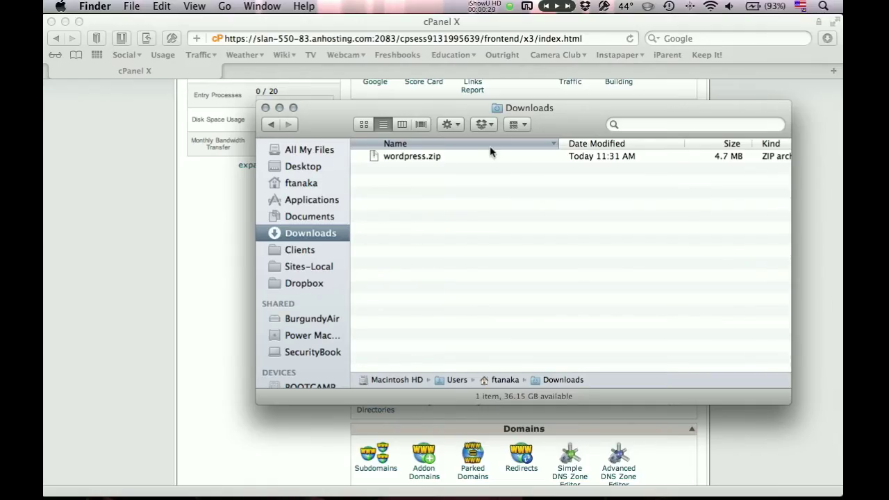
Open cPanel's File Manager at the web root (public_html) with hidden files shown.
{"action": "left_click", "coordinate": [144, 123]}
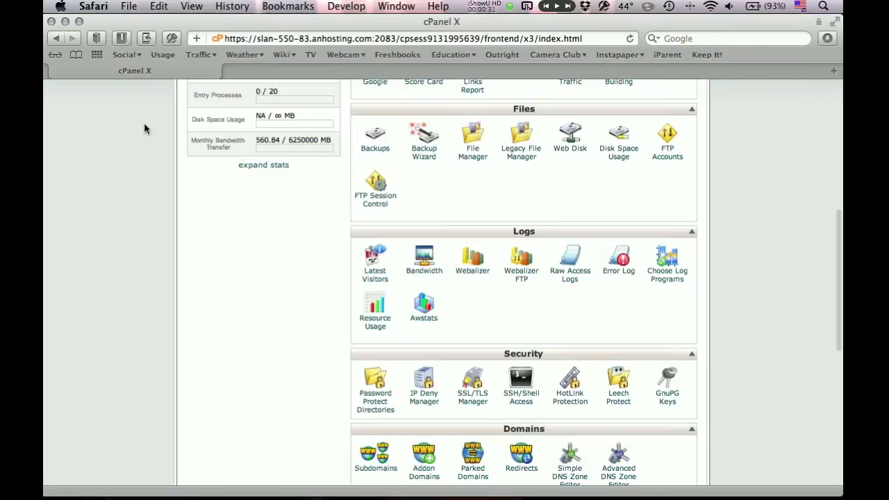
{"action": "scroll", "coordinate": [321, 135], "scroll_direction": "up", "scroll_amount": 5}
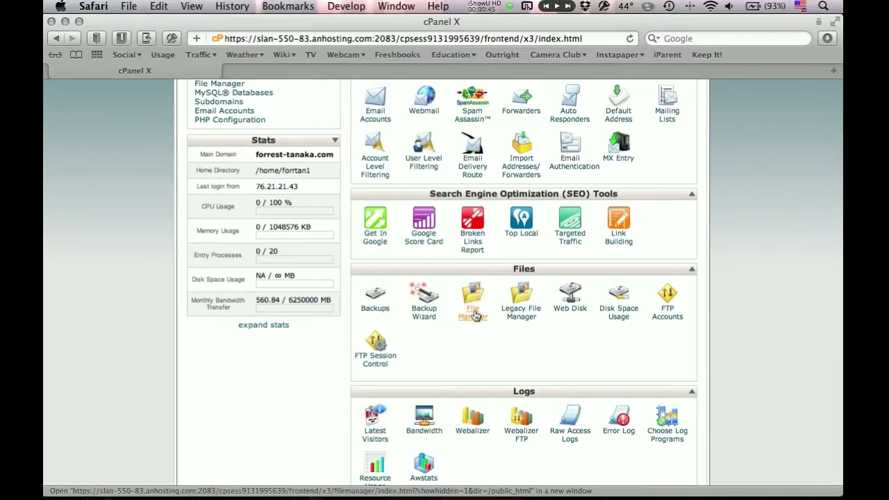
{"action": "left_click", "coordinate": [475, 314]}
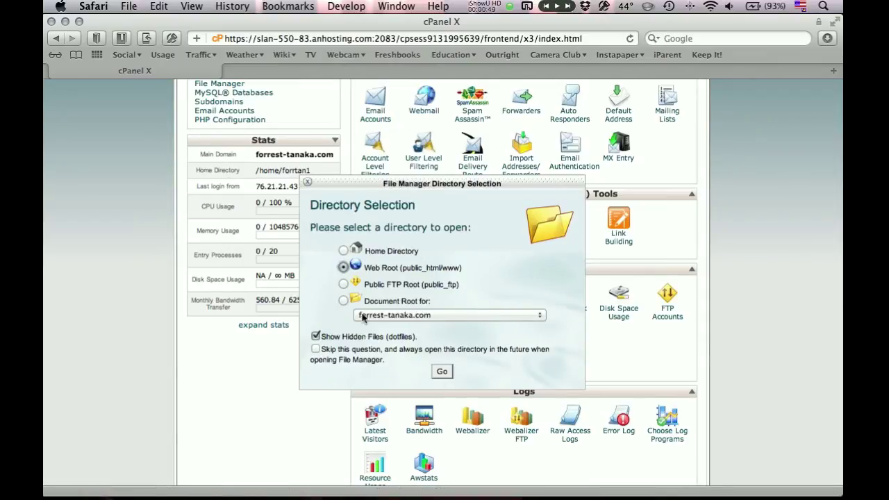
{"action": "left_click", "coordinate": [442, 373]}
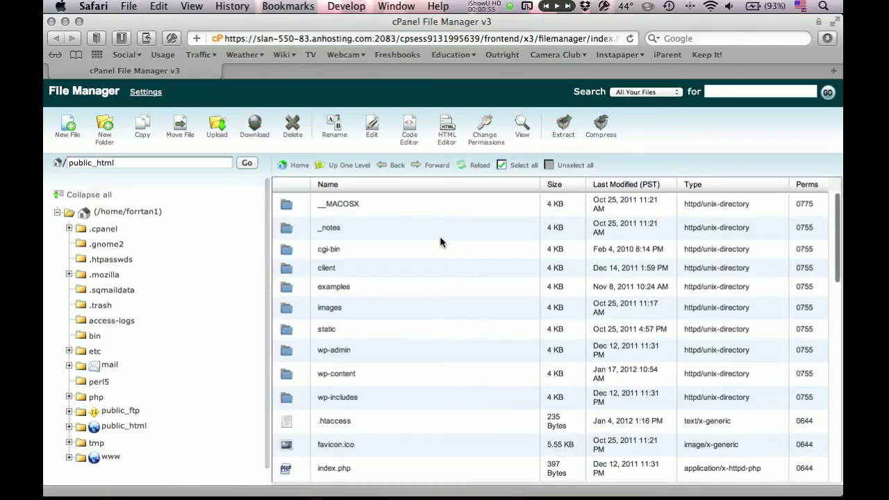
Browse into public_html/client/cleanphoto in File Manager.
{"action": "scroll", "coordinate": [440, 242], "scroll_direction": "down", "scroll_amount": 5}
{"action": "scroll", "coordinate": [440, 241], "scroll_direction": "down", "scroll_amount": 5}
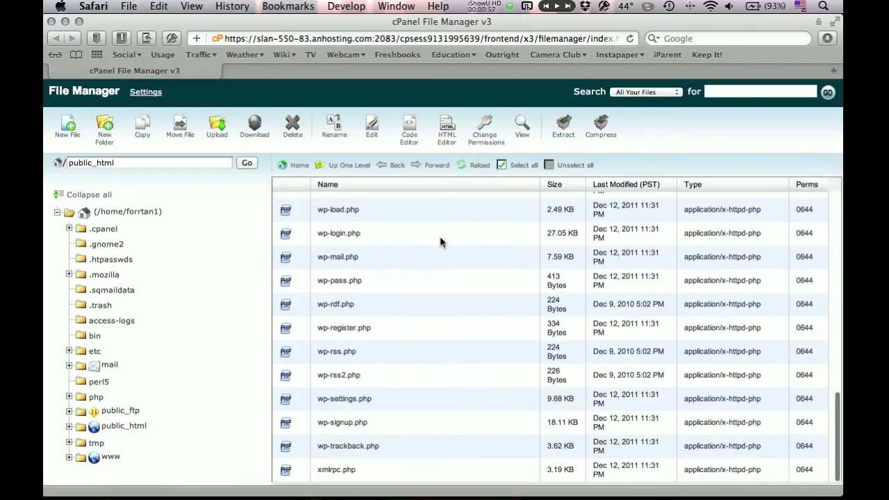
{"action": "scroll", "coordinate": [440, 242], "scroll_direction": "up", "scroll_amount": 10}
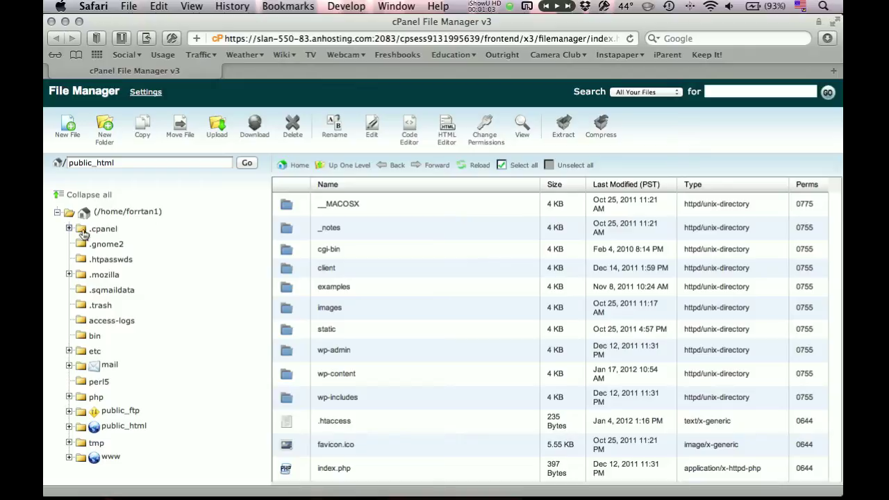
{"action": "scroll", "coordinate": [81, 325], "scroll_direction": "down", "scroll_amount": 1}
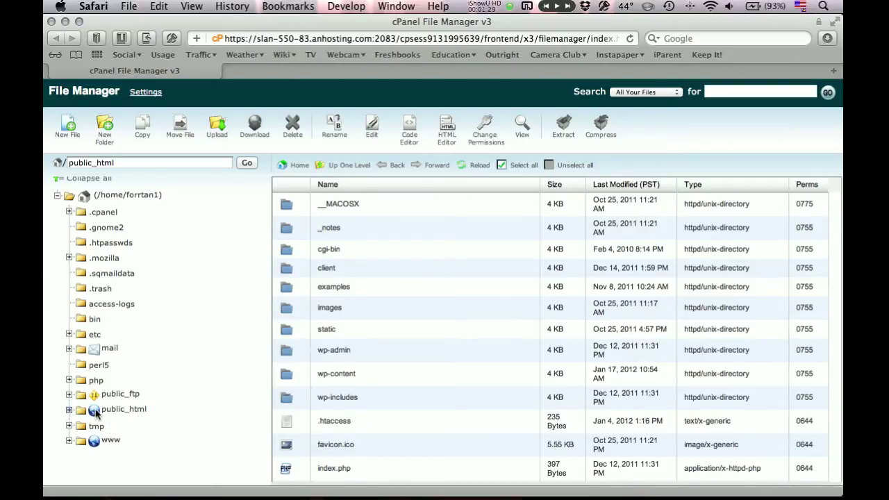
{"action": "left_click", "coordinate": [97, 413]}
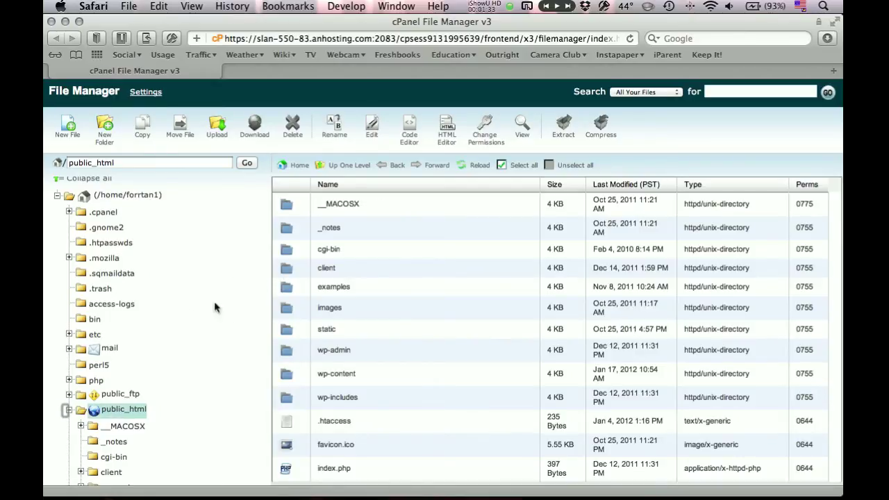
{"action": "double_click", "coordinate": [287, 270]}
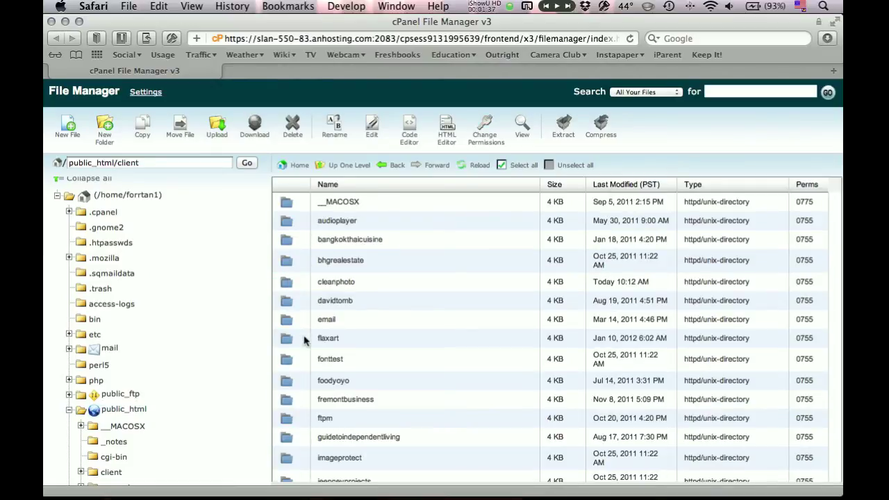
{"action": "double_click", "coordinate": [293, 282]}
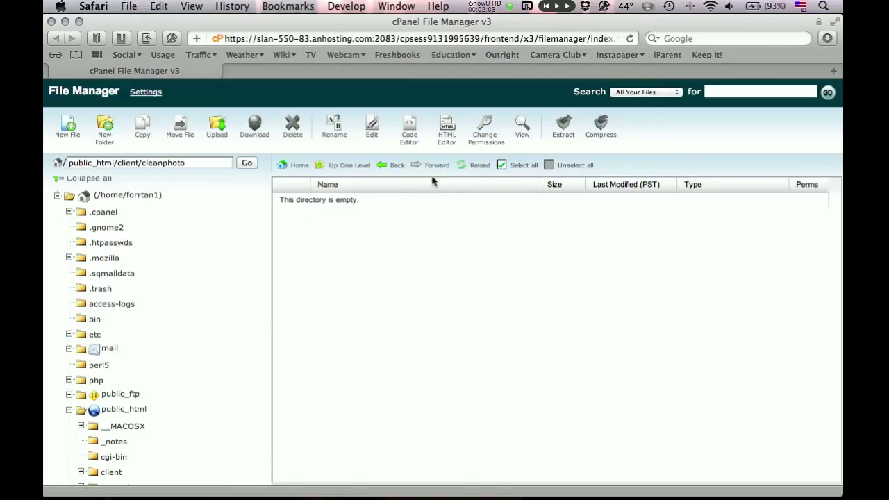
Upload wordpress.zip from the Downloads folder into cleanphoto.
{"action": "left_click", "coordinate": [217, 134]}
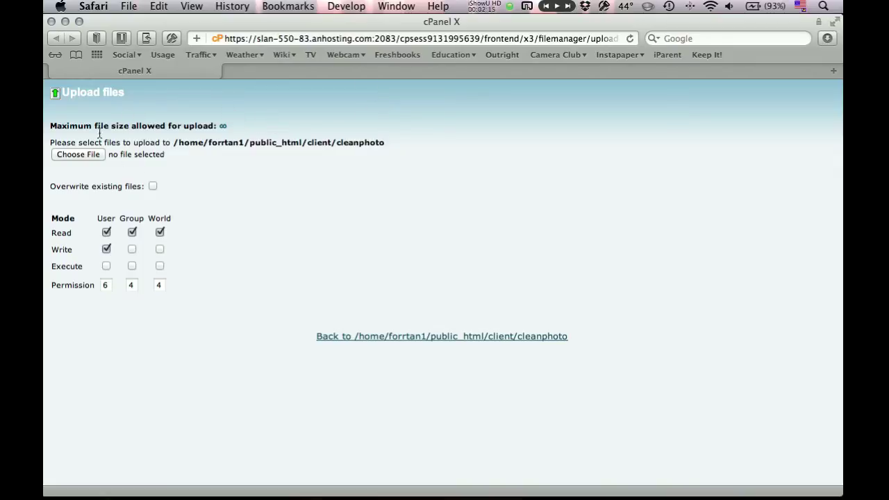
{"action": "left_click", "coordinate": [89, 154]}
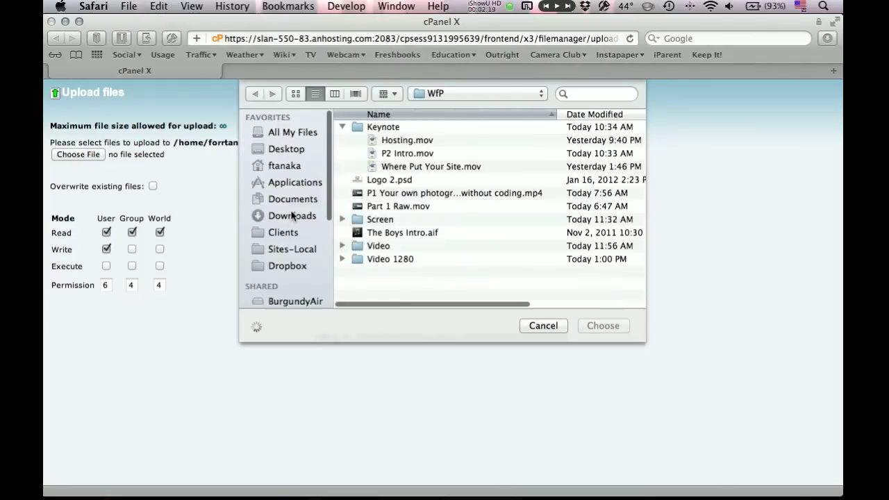
{"action": "left_click", "coordinate": [289, 215]}
{"action": "double_click", "coordinate": [391, 130]}
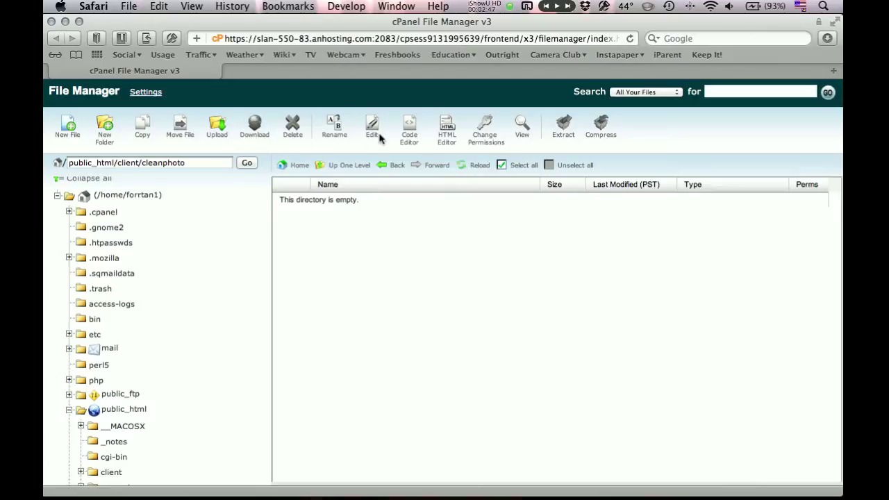
Reload the cleanphoto listing and select the 4.46 MB wordpress.zip file.
{"action": "left_click", "coordinate": [477, 169]}
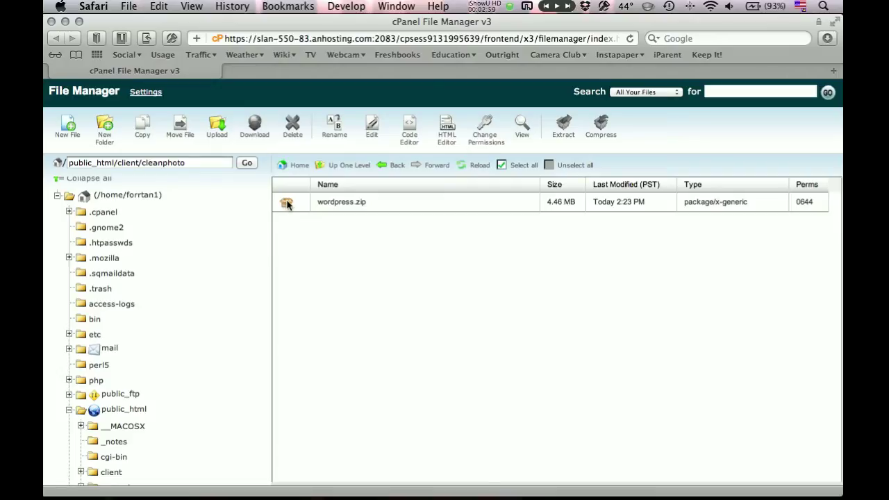
{"action": "left_click", "coordinate": [290, 202]}
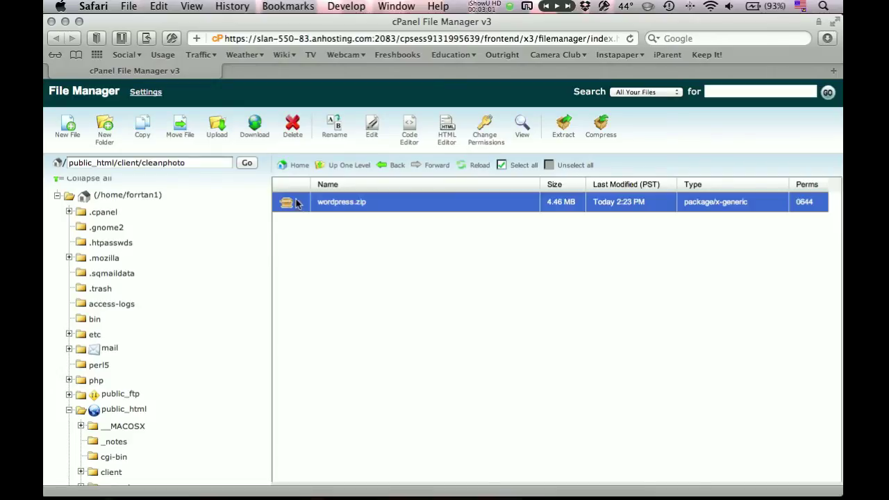
{"action": "left_click", "coordinate": [336, 202]}
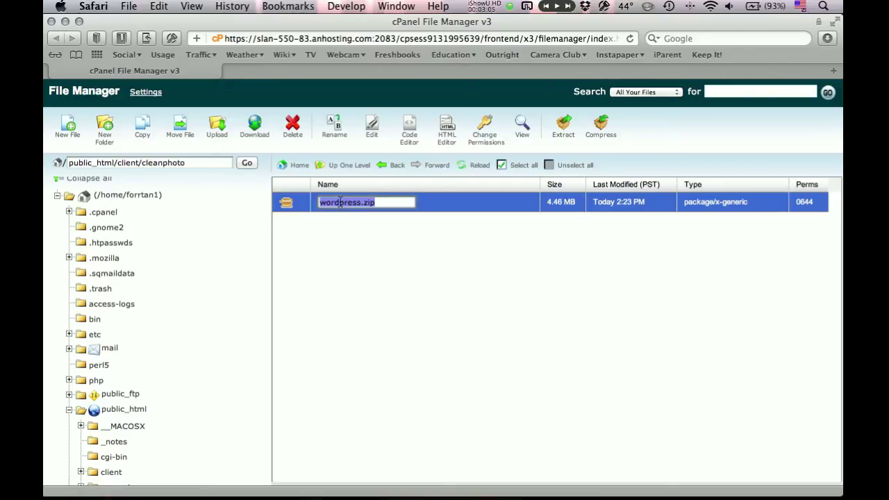
{"action": "left_click", "coordinate": [286, 202]}
{"action": "left_click", "coordinate": [288, 203]}
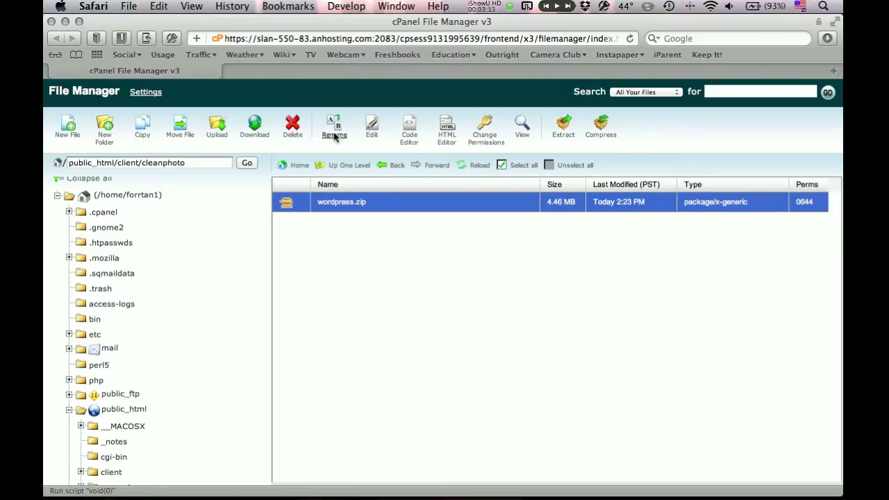
Extract wordpress.zip into /public_html/client/cleanphoto and reload to show the extracted folders.
{"action": "left_click", "coordinate": [563, 135]}
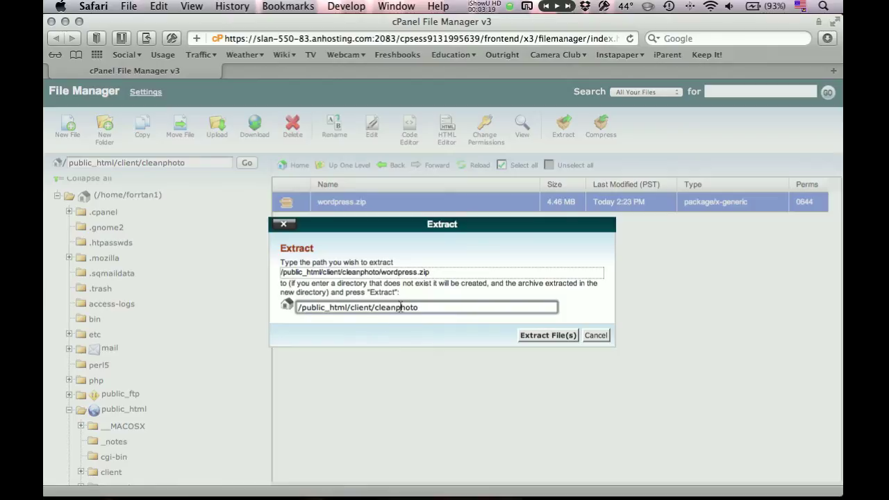
{"action": "left_click", "coordinate": [424, 307]}
{"action": "left_click", "coordinate": [552, 335]}
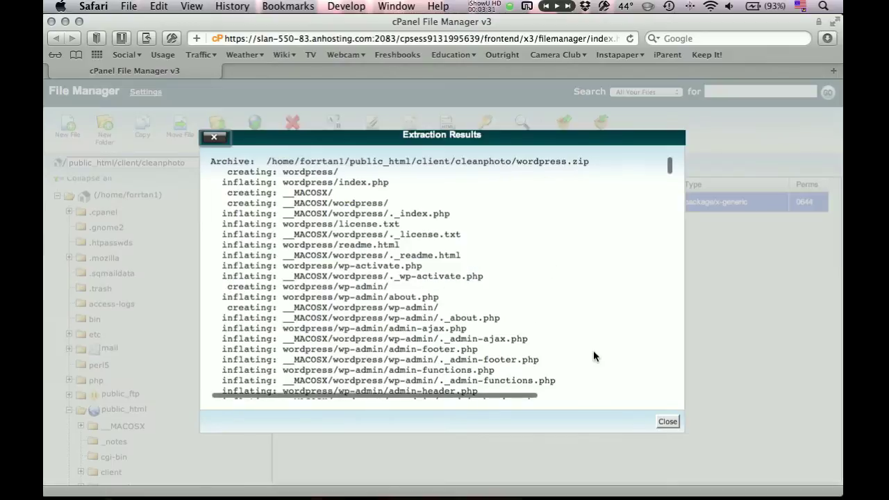
{"action": "scroll", "coordinate": [593, 355], "scroll_direction": "down", "scroll_amount": 20}
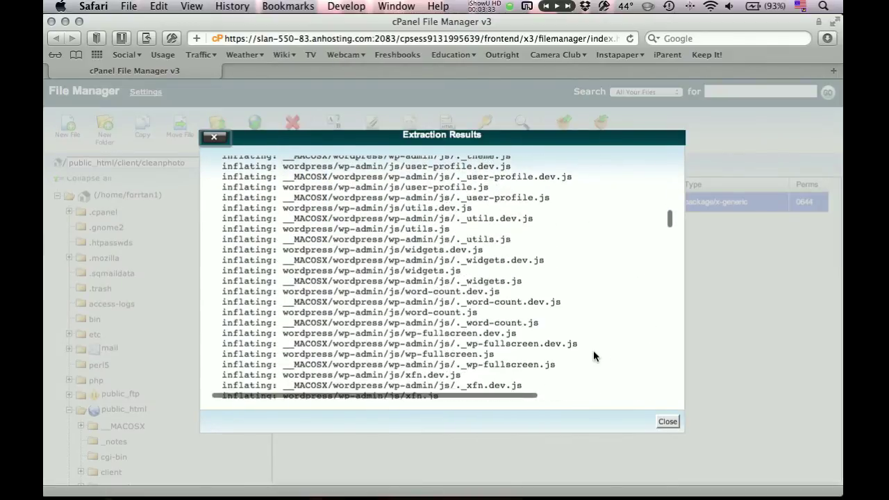
{"action": "scroll", "coordinate": [593, 355], "scroll_direction": "down", "scroll_amount": 15}
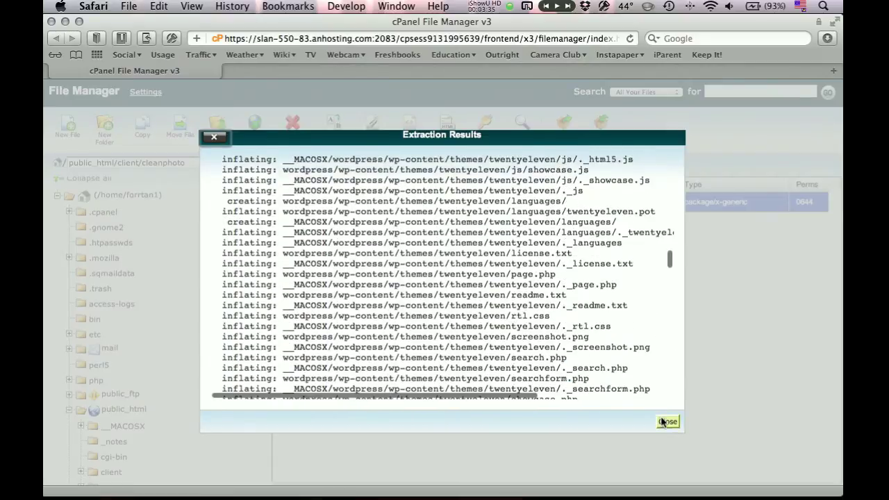
{"action": "left_click", "coordinate": [666, 422]}
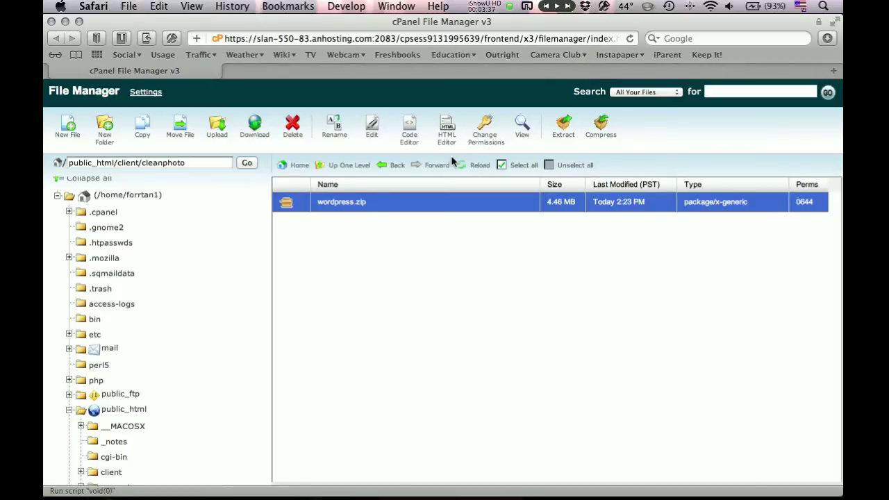
{"action": "left_click", "coordinate": [481, 166]}
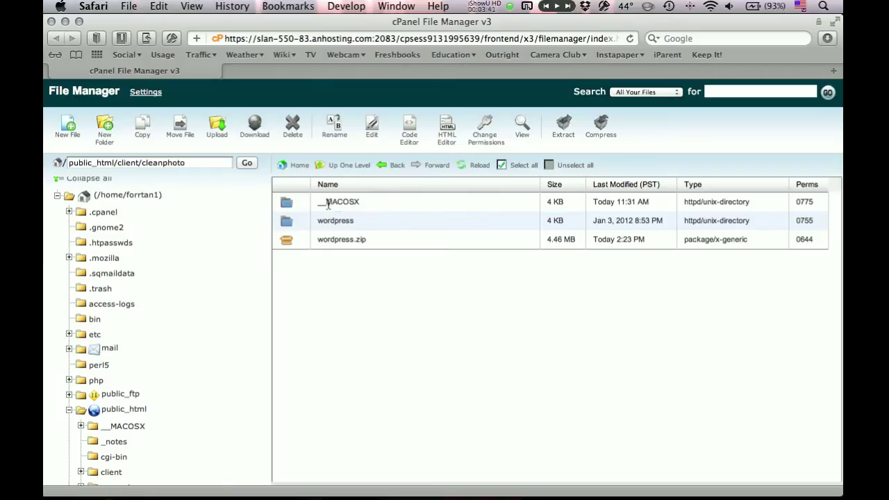
Delete the __MACOSX folder and wordpress.zip, confirming each deletion.
{"action": "left_click", "coordinate": [286, 202]}
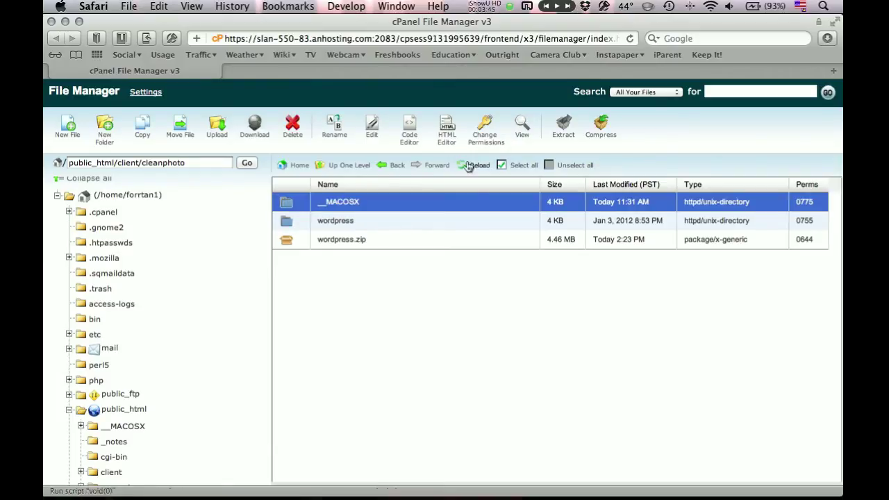
{"action": "left_click", "coordinate": [293, 135]}
{"action": "left_click", "coordinate": [547, 323]}
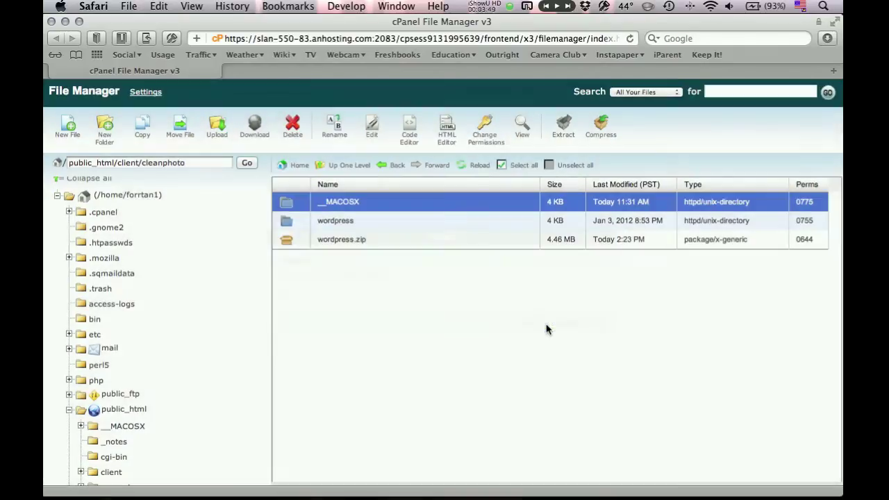
{"action": "left_click", "coordinate": [287, 221]}
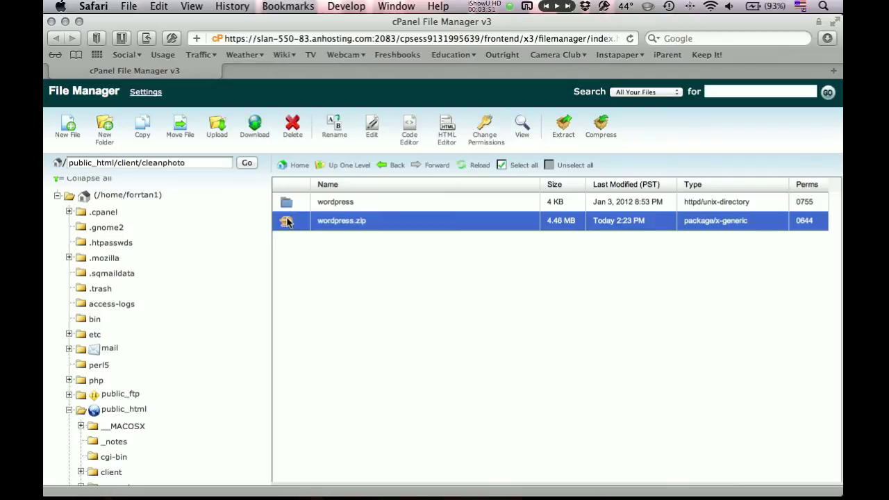
{"action": "left_click", "coordinate": [292, 134]}
{"action": "left_click", "coordinate": [547, 323]}
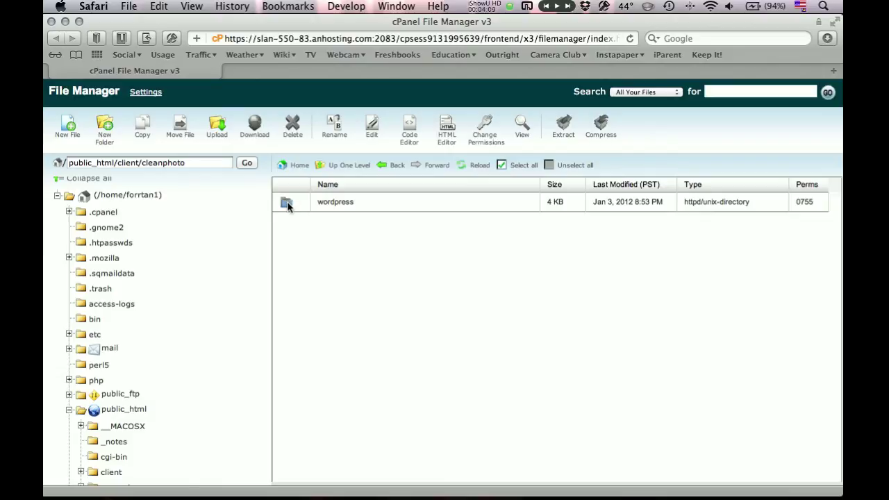
Select all files in the wordpress folder and move them up into cleanphoto.
{"action": "double_click", "coordinate": [286, 203]}
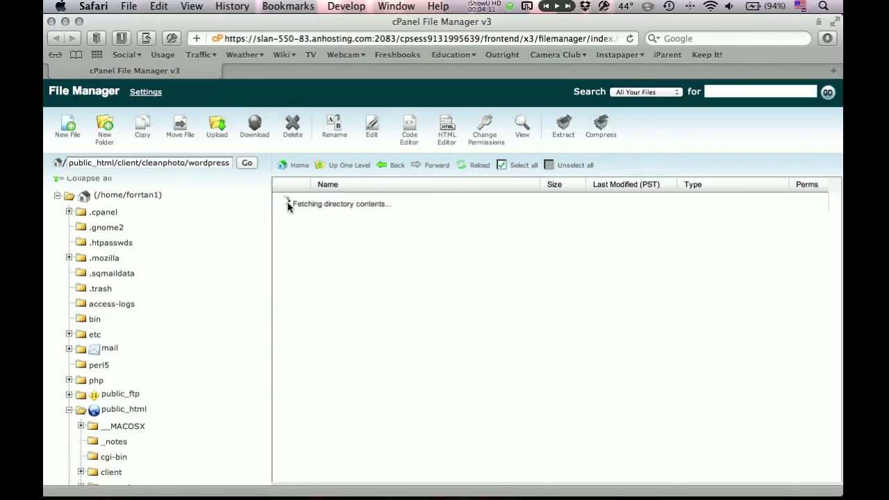
{"action": "scroll", "coordinate": [377, 231], "scroll_direction": "down", "scroll_amount": 5}
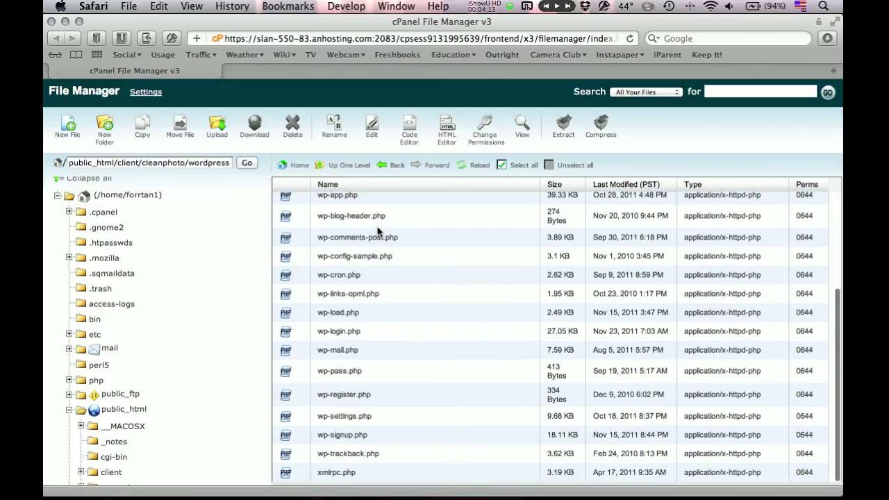
{"action": "scroll", "coordinate": [377, 231], "scroll_direction": "up", "scroll_amount": 5}
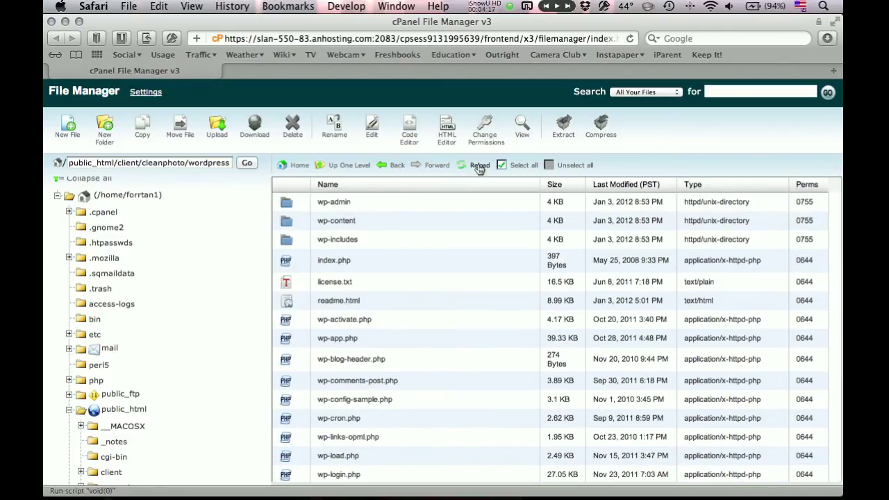
{"action": "left_click", "coordinate": [519, 167]}
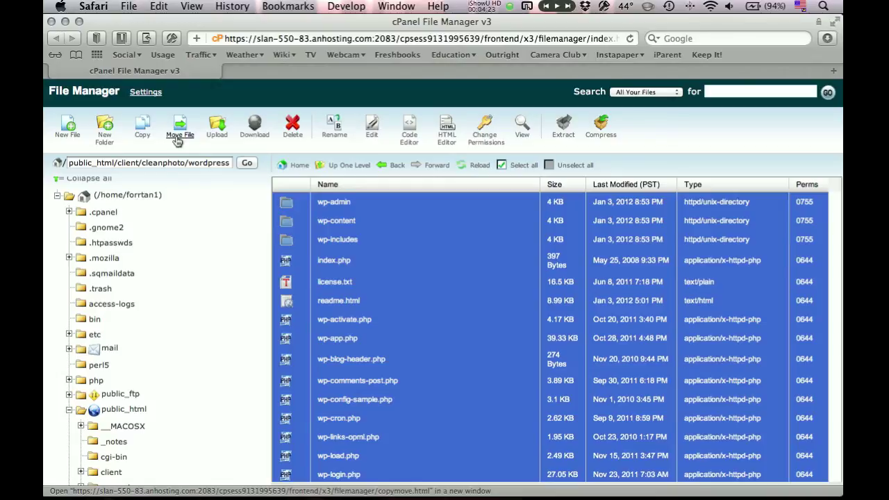
{"action": "left_click", "coordinate": [179, 136]}
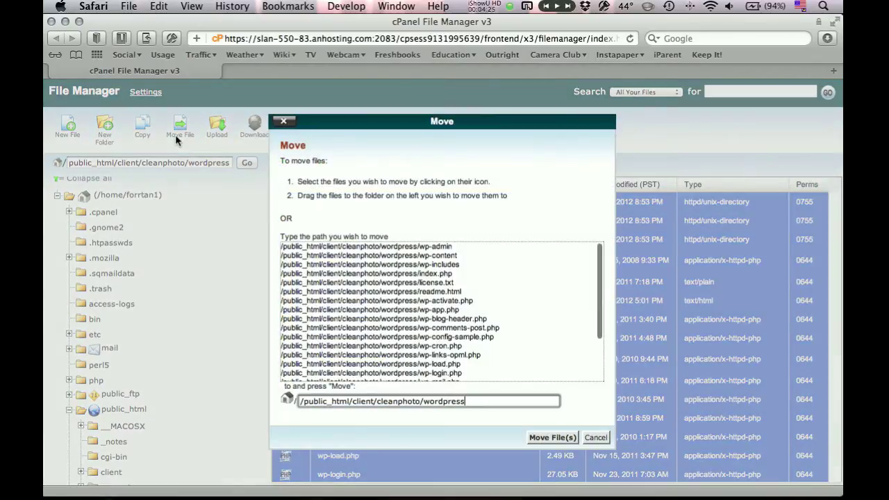
{"action": "scroll", "coordinate": [484, 279], "scroll_direction": "down", "scroll_amount": 3}
{"action": "scroll", "coordinate": [484, 281], "scroll_direction": "up", "scroll_amount": 3}
{"action": "scroll", "coordinate": [441, 312], "scroll_direction": "down", "scroll_amount": 3}
{"action": "scroll", "coordinate": [441, 312], "scroll_direction": "down", "scroll_amount": 1}
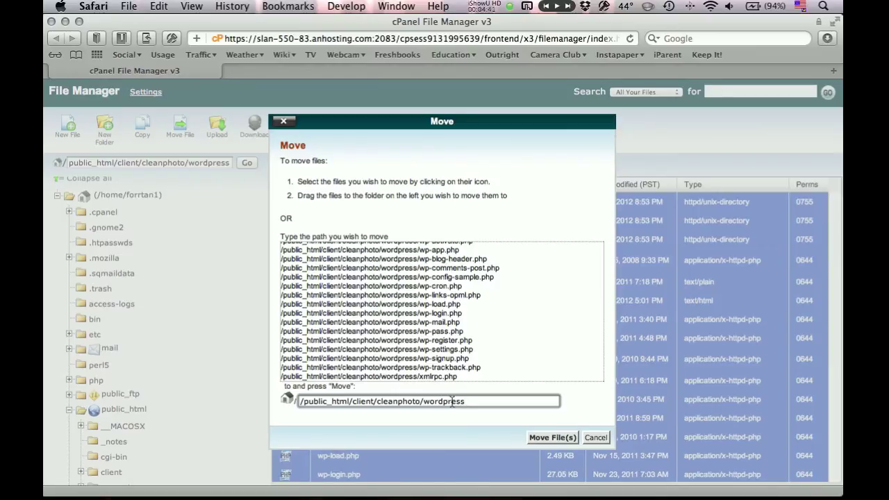
{"action": "double_click", "coordinate": [452, 402]}
{"action": "key", "text": "BackSpace"}
{"action": "left_click", "coordinate": [565, 438]}
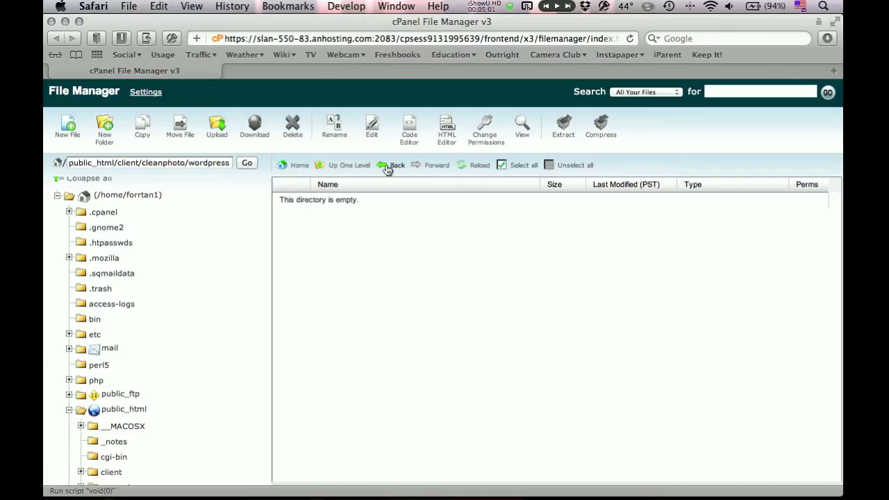
Open the wordpress subfolder inside cleanphoto to confirm it is empty.
{"action": "left_click", "coordinate": [359, 167]}
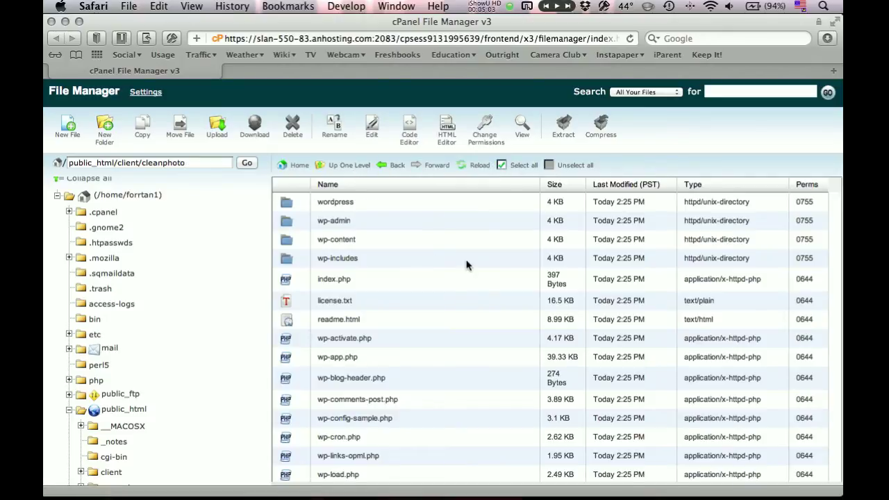
{"action": "left_click", "coordinate": [288, 203]}
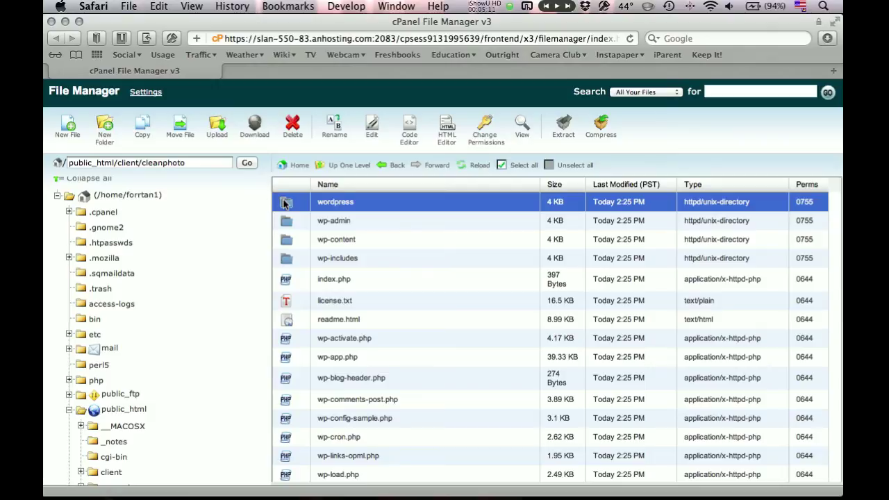
{"action": "double_click", "coordinate": [286, 202]}
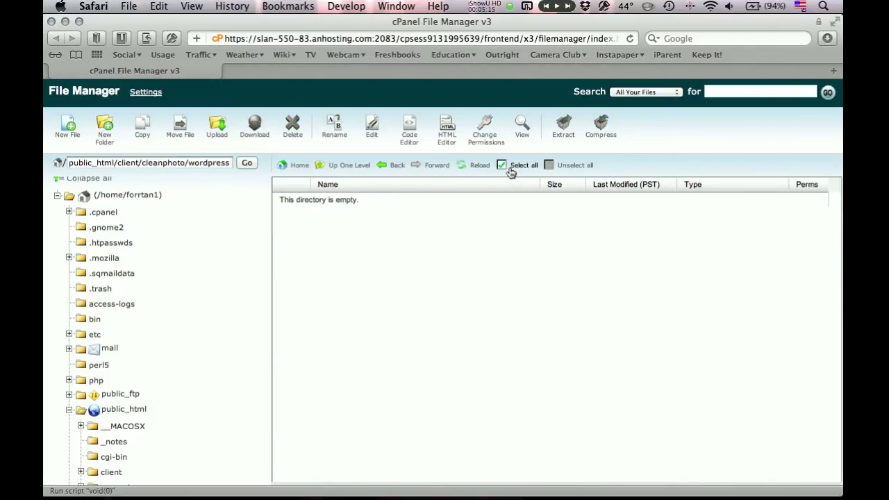
{"action": "left_click", "coordinate": [348, 167]}
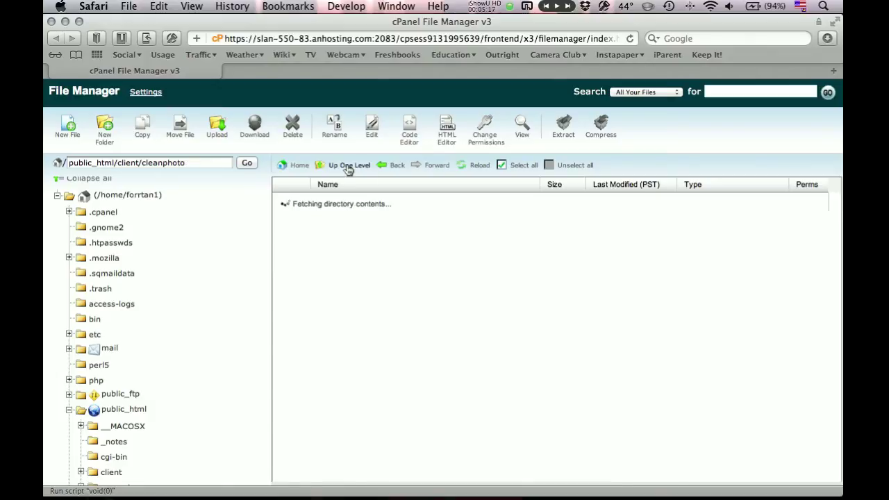
Delete the empty wordpress folder and check the cleanphoto file list.
{"action": "left_click", "coordinate": [372, 201]}
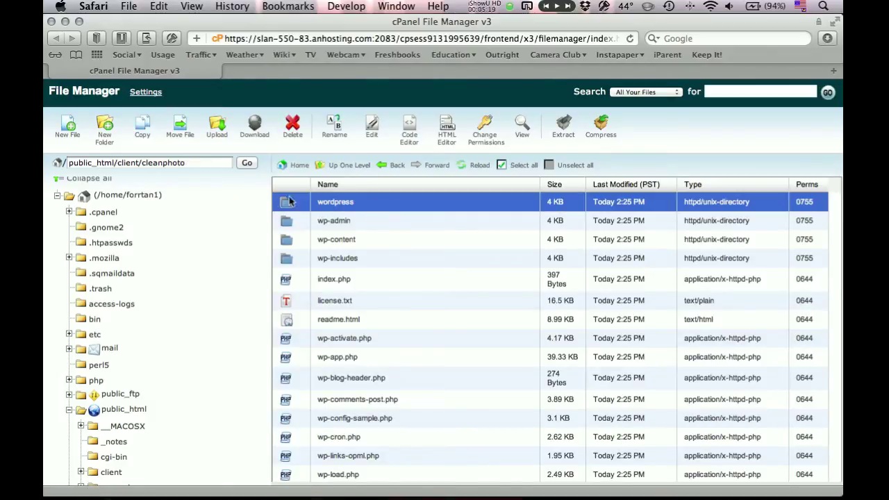
{"action": "left_click", "coordinate": [292, 128]}
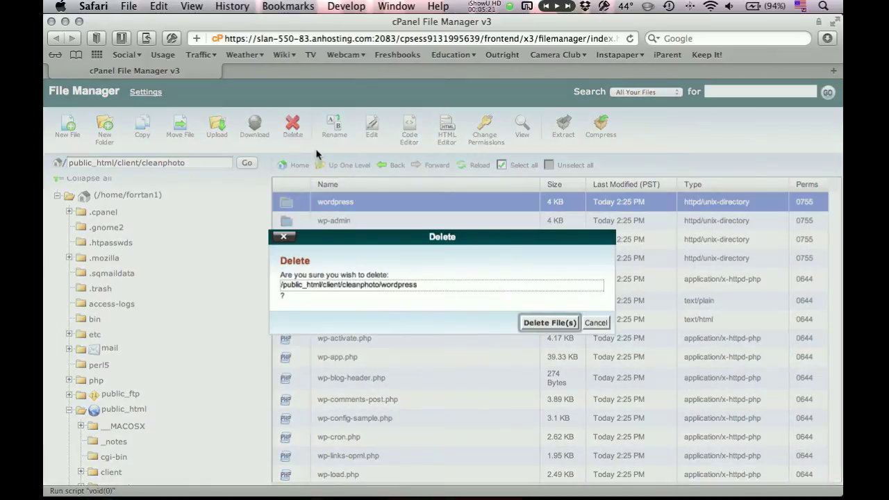
{"action": "left_click", "coordinate": [549, 322]}
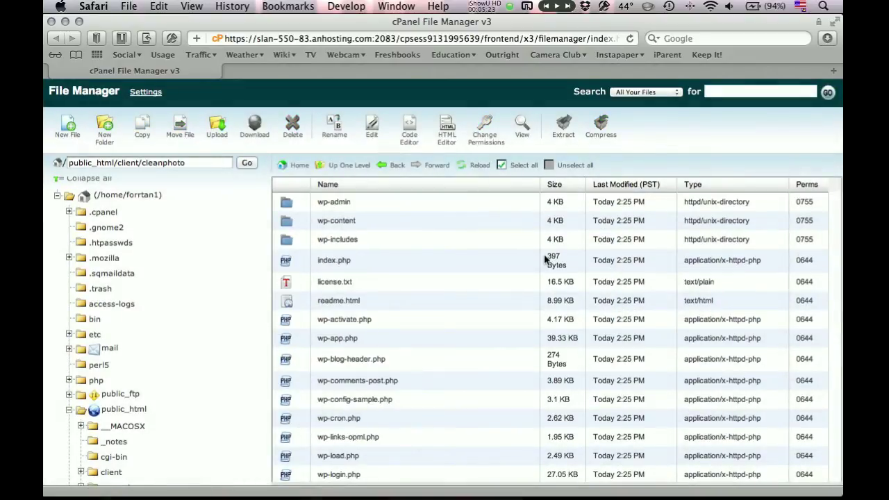
{"action": "scroll", "coordinate": [519, 248], "scroll_direction": "down", "scroll_amount": 5}
{"action": "scroll", "coordinate": [519, 248], "scroll_direction": "up", "scroll_amount": 5}
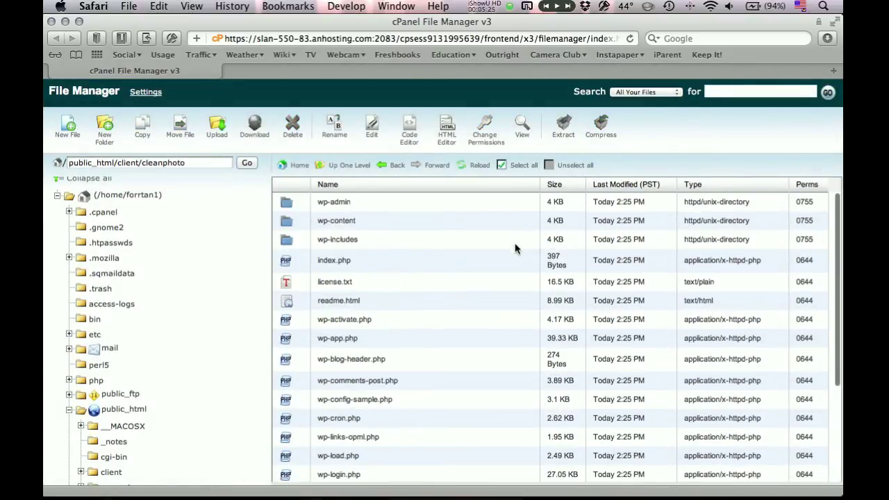
{"action": "scroll", "coordinate": [515, 248], "scroll_direction": "down", "scroll_amount": 5}
{"action": "scroll", "coordinate": [514, 247], "scroll_direction": "up", "scroll_amount": 3}
{"action": "scroll", "coordinate": [515, 248], "scroll_direction": "down", "scroll_amount": 3}
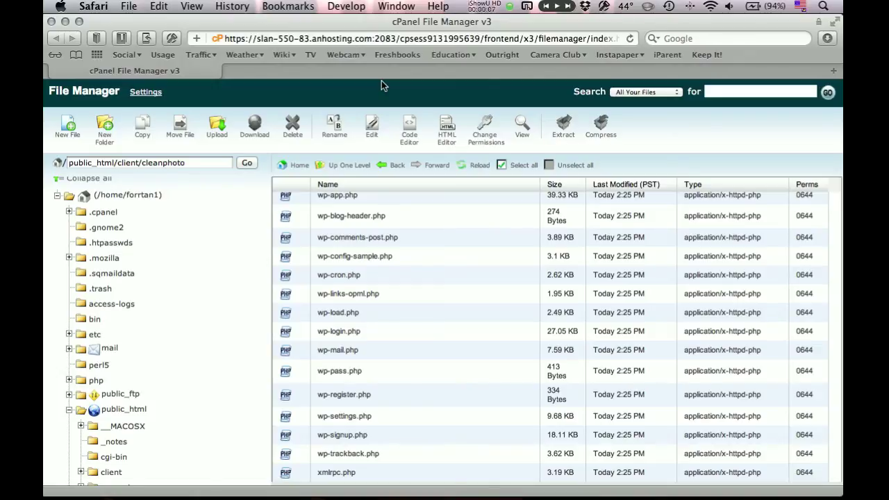
Go back to the cPanel home page and scroll to the Databases section.
{"action": "key", "text": "super+bracketleft"}
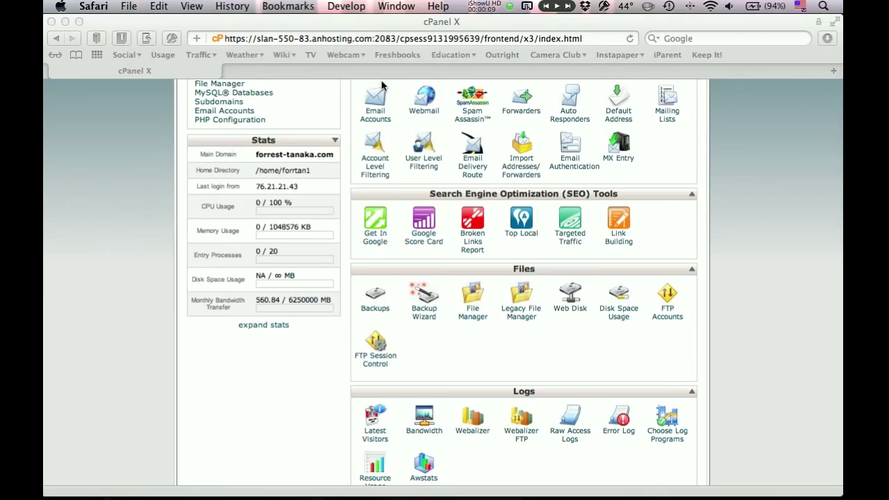
{"action": "scroll", "coordinate": [465, 128], "scroll_direction": "up", "scroll_amount": 2}
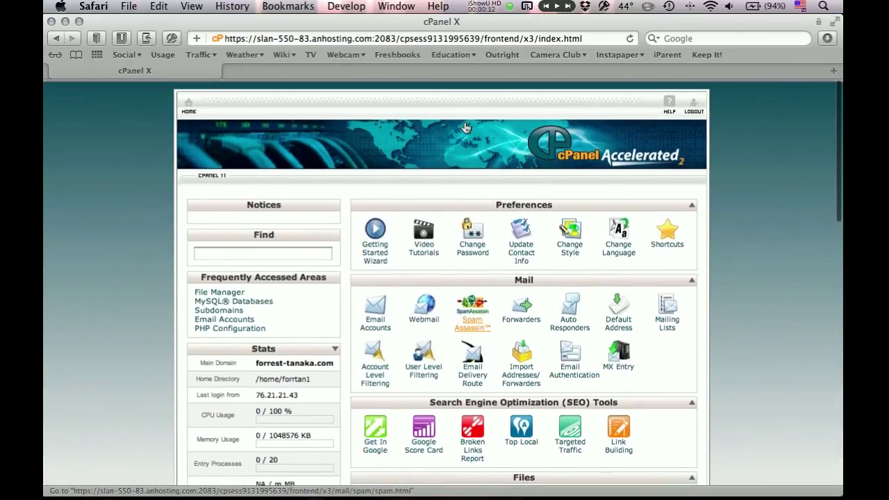
{"action": "scroll", "coordinate": [465, 127], "scroll_direction": "down", "scroll_amount": 5}
{"action": "scroll", "coordinate": [465, 127], "scroll_direction": "down", "scroll_amount": 5}
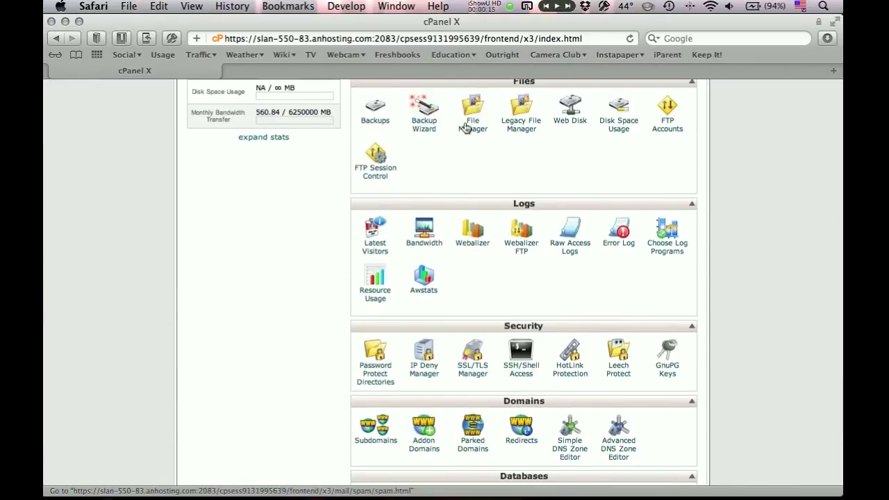
{"action": "scroll", "coordinate": [447, 132], "scroll_direction": "down", "scroll_amount": 10}
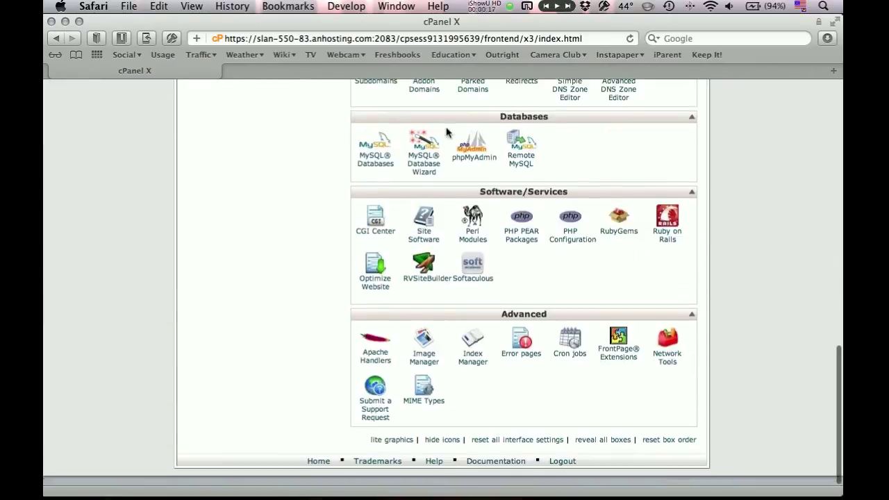
{"action": "scroll", "coordinate": [447, 132], "scroll_direction": "up", "scroll_amount": 3}
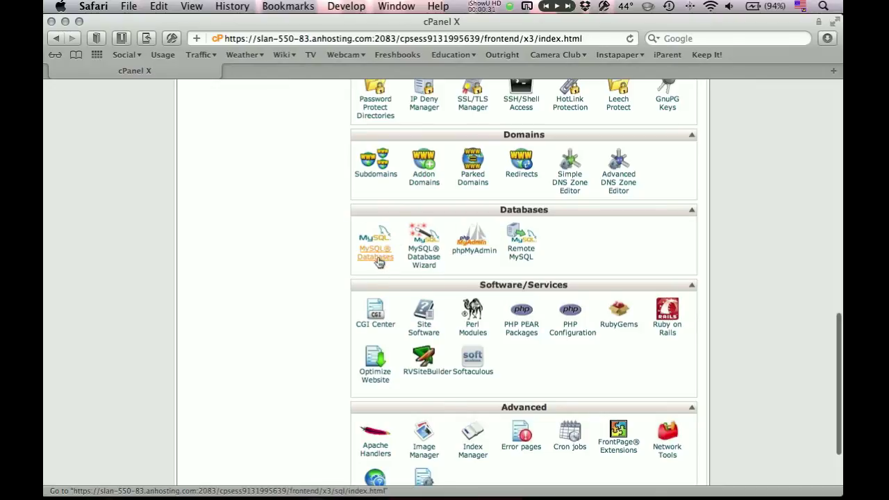
Create a new MySQL database named cleanphoto on the MySQL Databases page.
{"action": "left_click", "coordinate": [377, 259]}
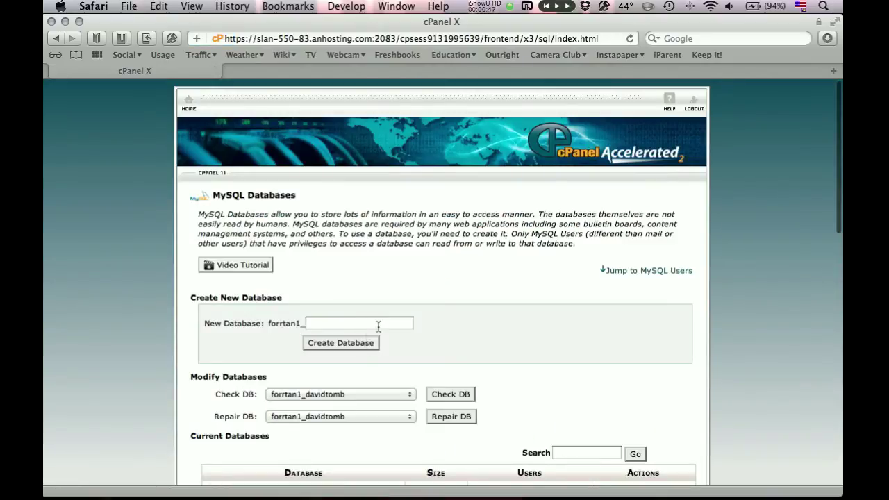
{"action": "left_click", "coordinate": [378, 324]}
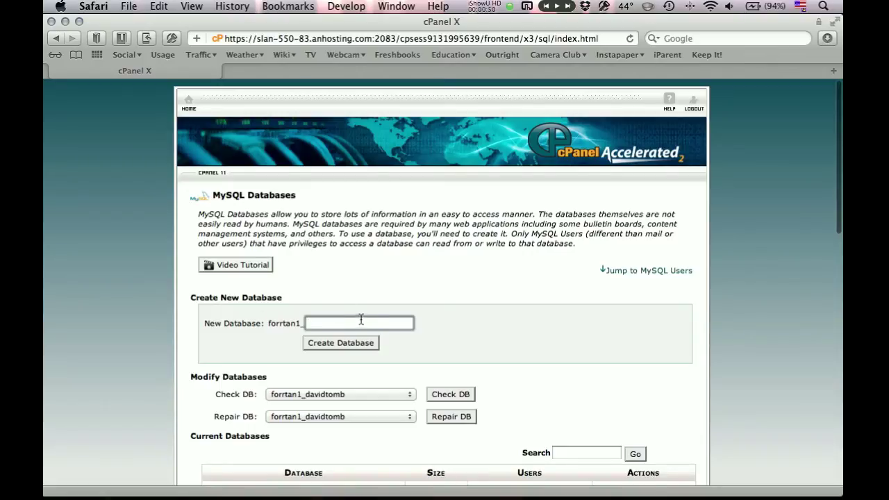
{"action": "type", "text": "cleanphoto"}
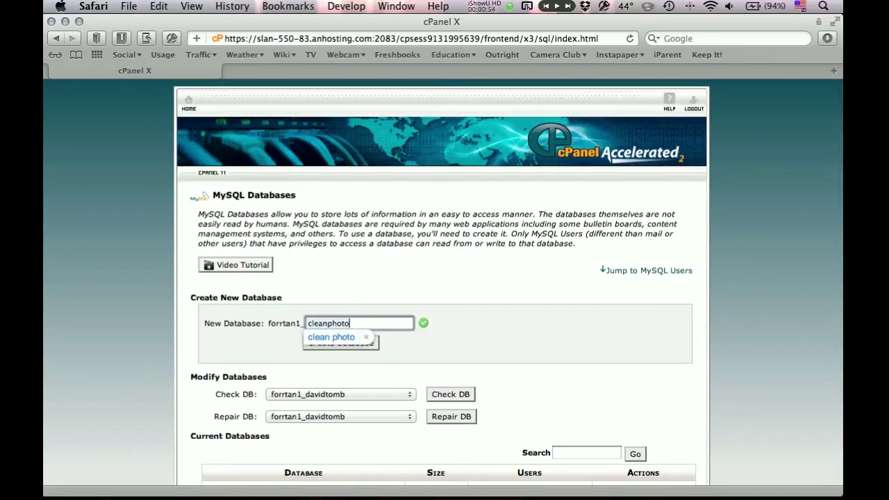
{"action": "left_click", "coordinate": [366, 340]}
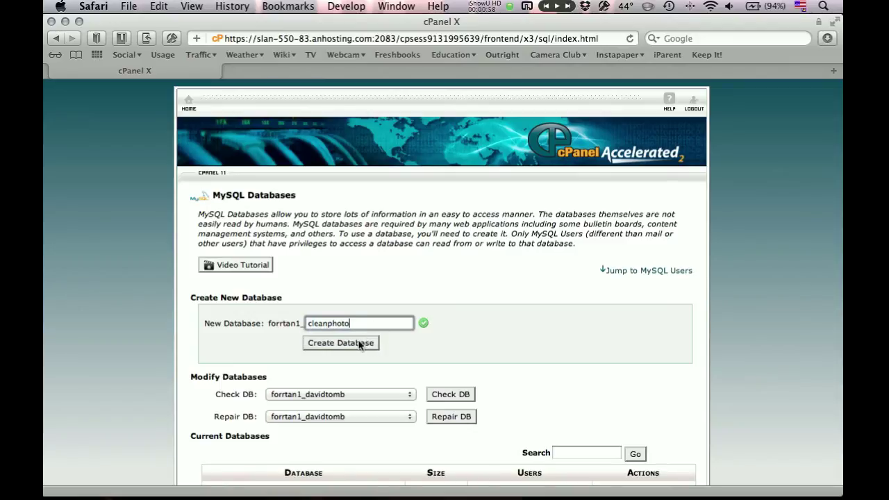
{"action": "left_click", "coordinate": [350, 345]}
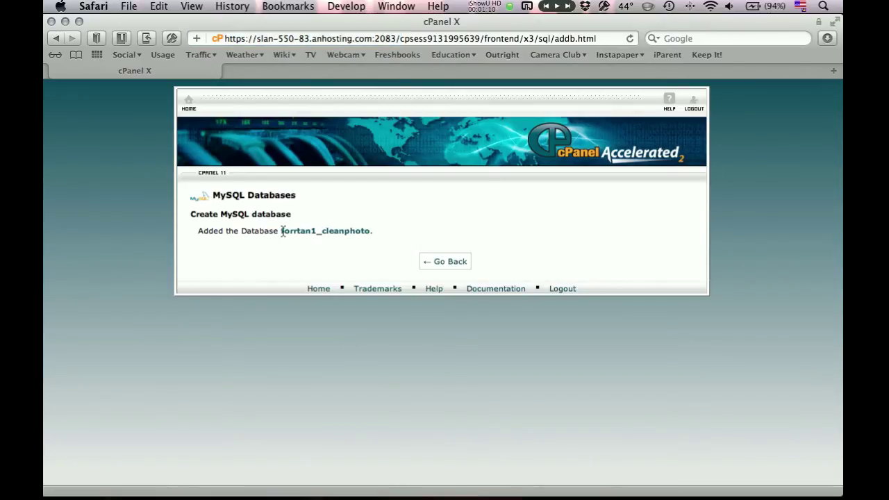
Select the full prefixed database name shown in the confirmation.
{"action": "left_click_drag", "start_coordinate": [323, 231], "coordinate": [376, 231]}
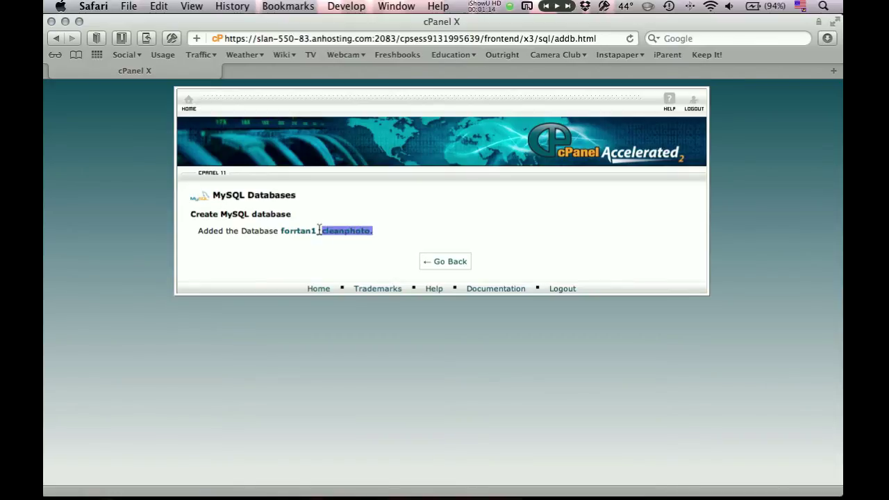
{"action": "left_click_drag", "start_coordinate": [320, 231], "coordinate": [281, 233]}
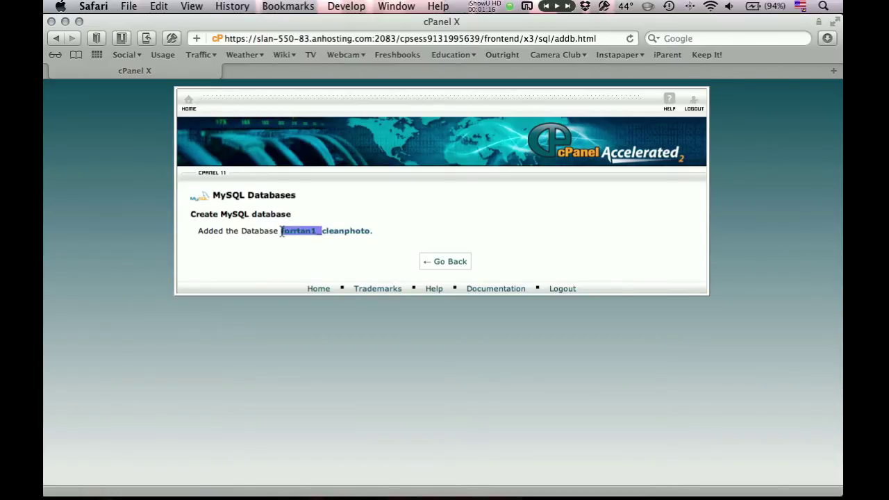
{"action": "left_click", "coordinate": [329, 230]}
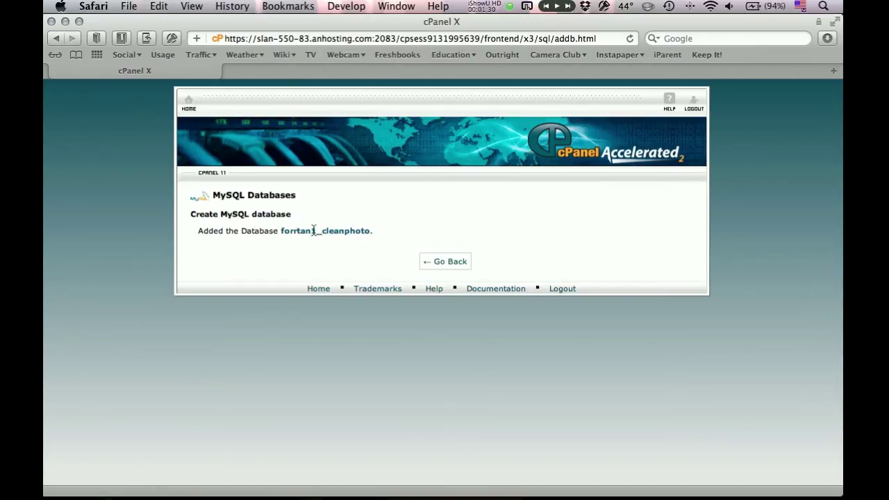
{"action": "double_click", "coordinate": [313, 230]}
{"action": "key", "text": "super+c"}
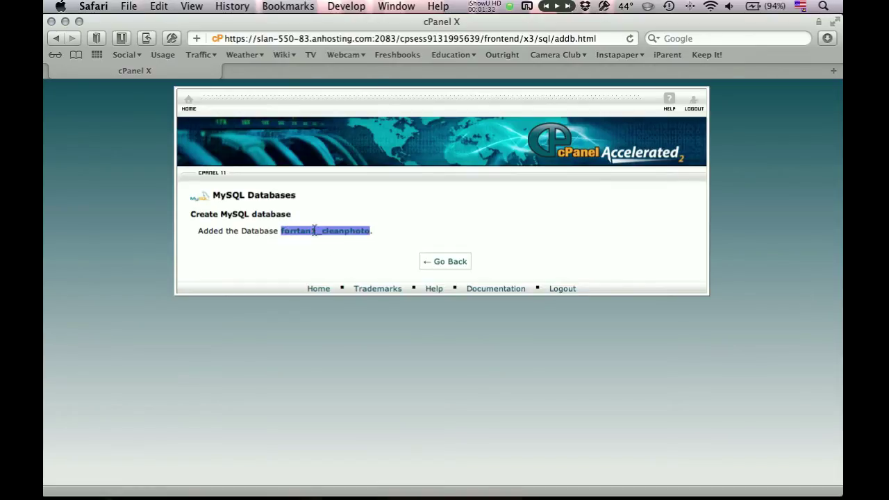
In a new TextEdit note, write 'SQL Database Name:' followed by the pasted database name.
{"action": "key", "text": "super+Tab"}
{"action": "key", "text": "super+shift+Tab"}
{"action": "key", "text": "super+space"}
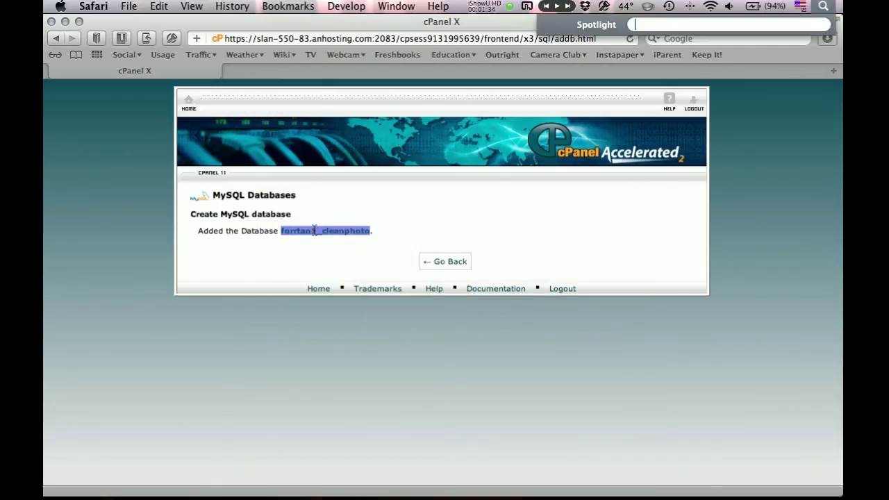
{"action": "type", "text": "textedit"}
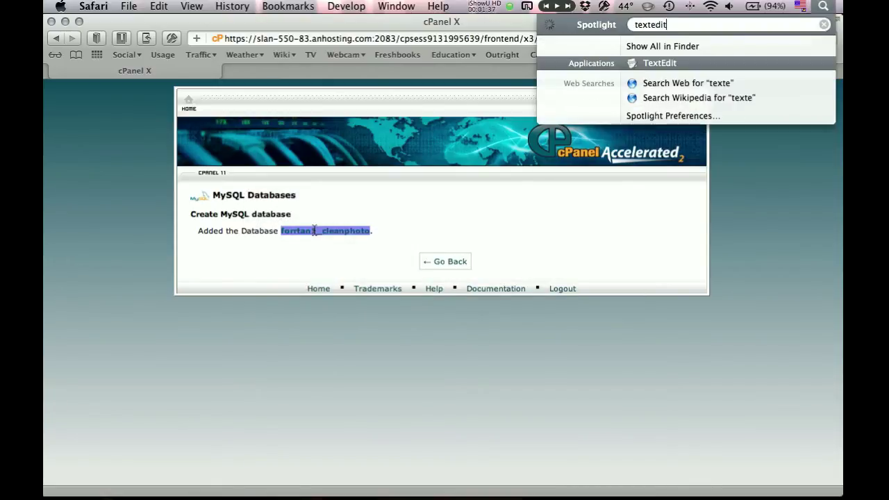
{"action": "key", "text": "Return"}
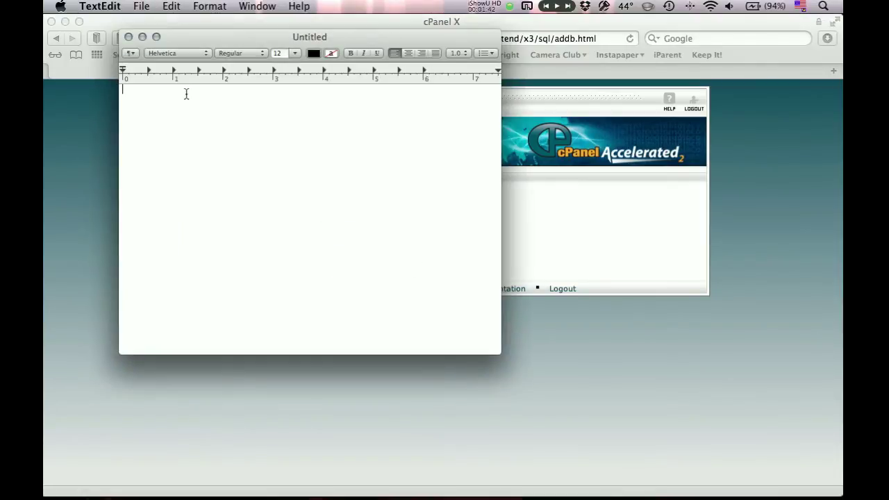
{"action": "type", "text": "SQL Database Name:"}
{"action": "key", "text": "super+v"}
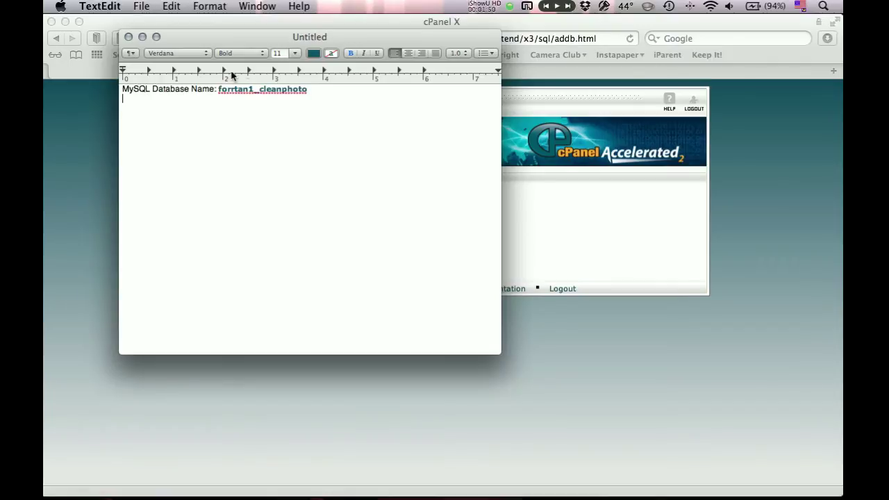
{"action": "left_click", "coordinate": [659, 174]}
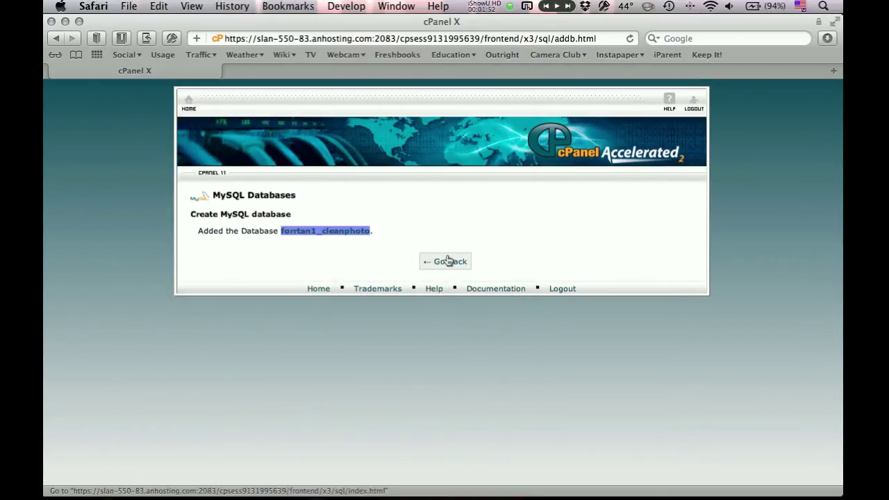
Return to MySQL Databases and begin the new user form with username 'cl'.
{"action": "left_click", "coordinate": [447, 261]}
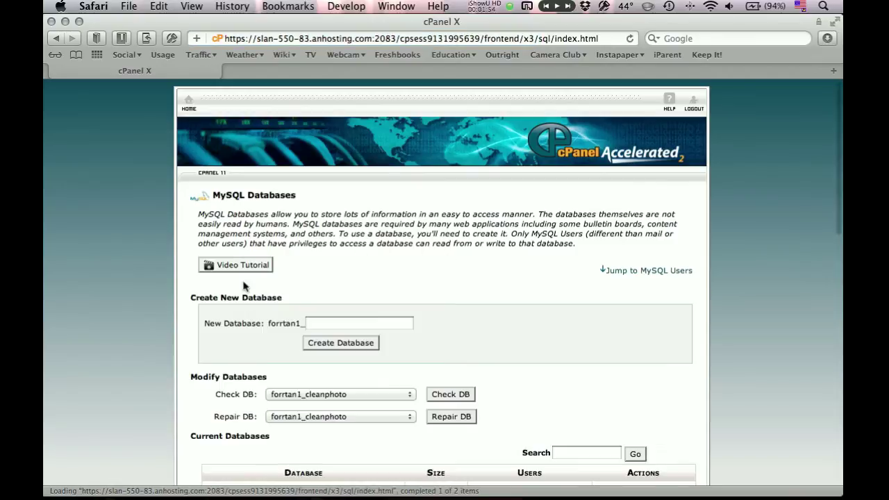
{"action": "scroll", "coordinate": [373, 268], "scroll_direction": "down", "scroll_amount": 15}
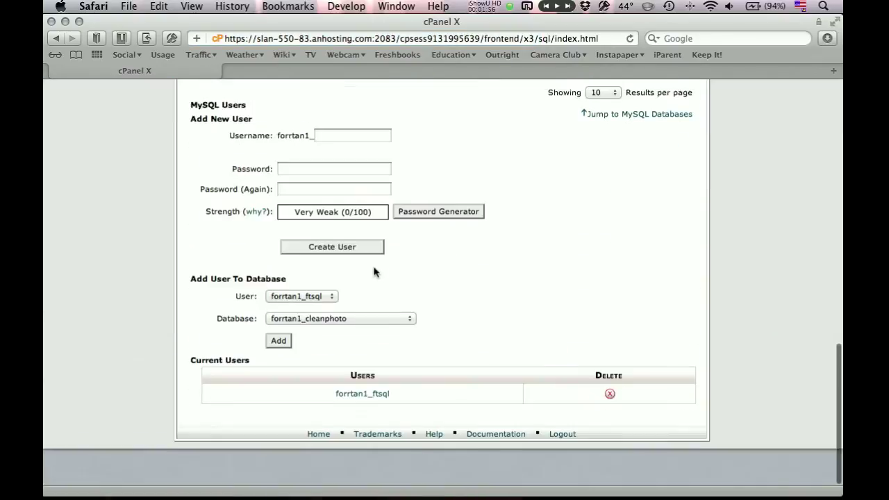
{"action": "left_click", "coordinate": [334, 172]}
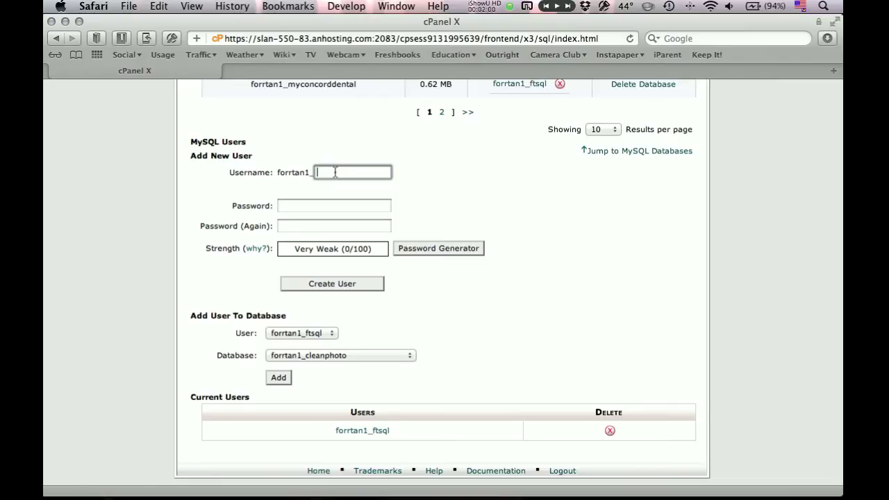
{"action": "type", "text": "clean"}
{"action": "left_click", "coordinate": [326, 206]}
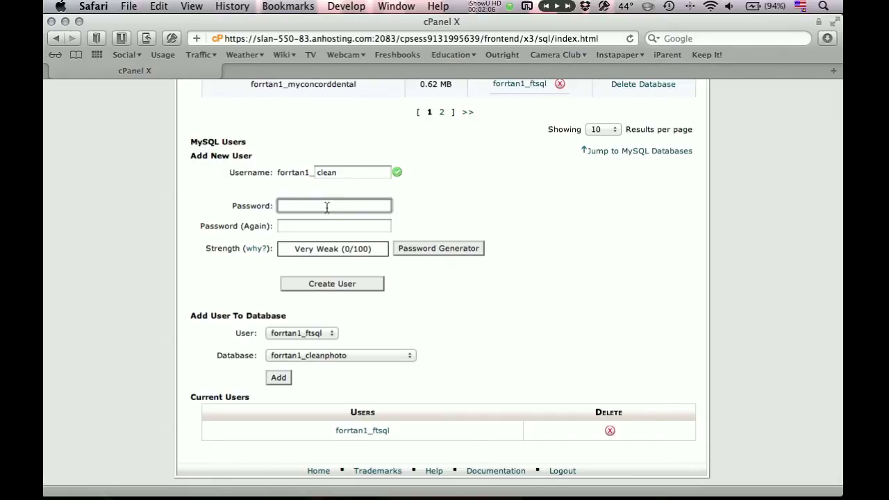
{"action": "type", "text": "••"}
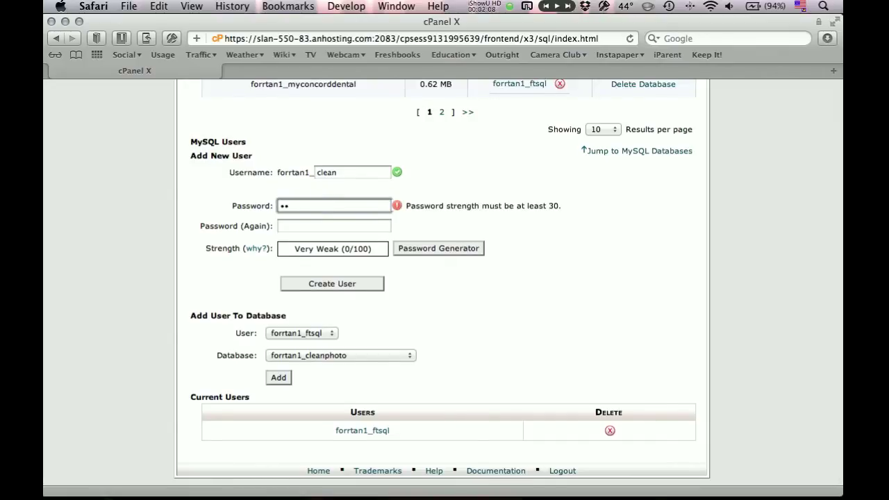
{"action": "key", "text": "BackSpace"}
{"action": "key", "text": "BackSpace"}
Draft a strong password in the TextEdit note and select it.
{"action": "key", "text": "super+Tab"}
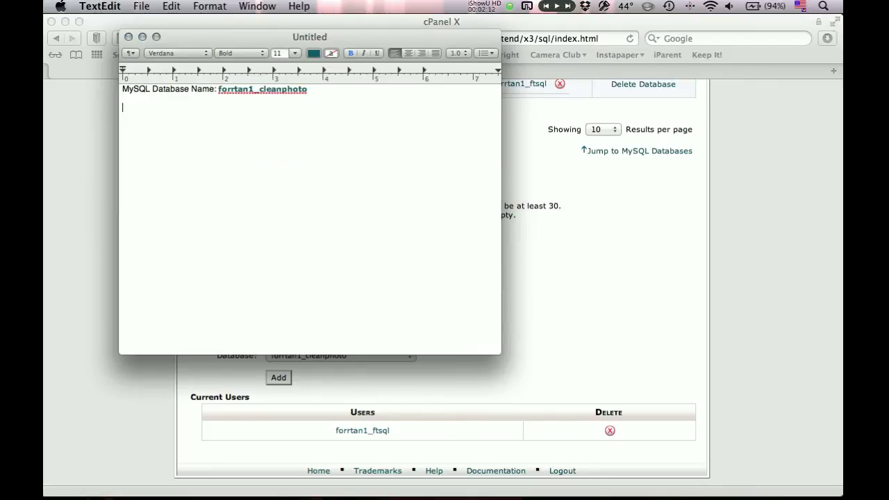
{"action": "left_click", "coordinate": [169, 108]}
{"action": "key", "text": "BackSpace"}
{"action": "double_click", "coordinate": [124, 111]}
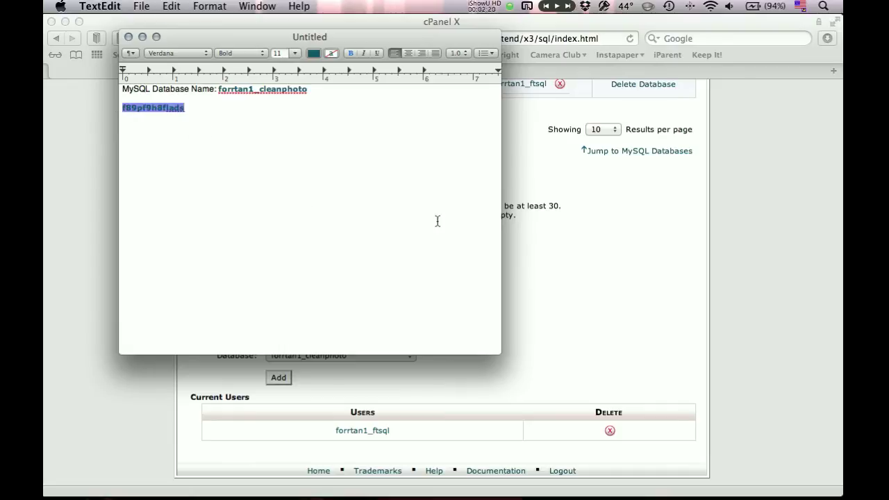
Paste the password into both password fields and create the MySQL user clean.
{"action": "left_click", "coordinate": [605, 234]}
{"action": "left_click", "coordinate": [309, 205]}
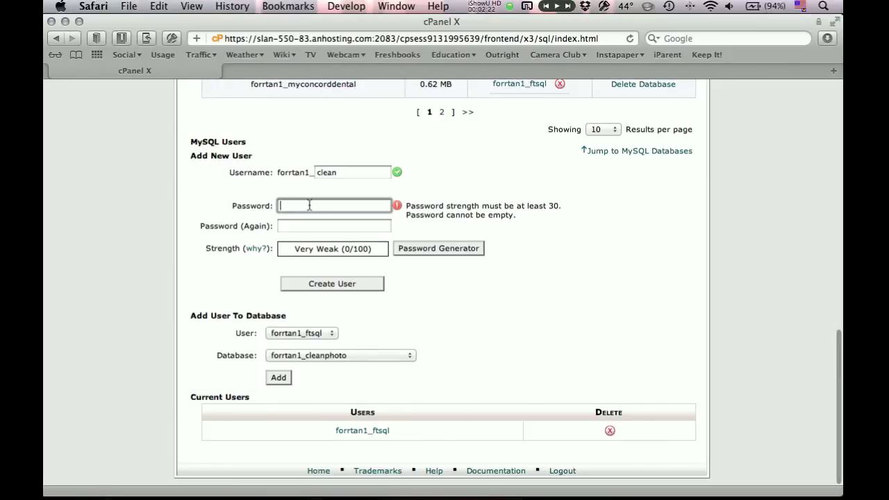
{"action": "key", "text": "super+v"}
{"action": "left_click", "coordinate": [309, 225]}
{"action": "key", "text": "super+v"}
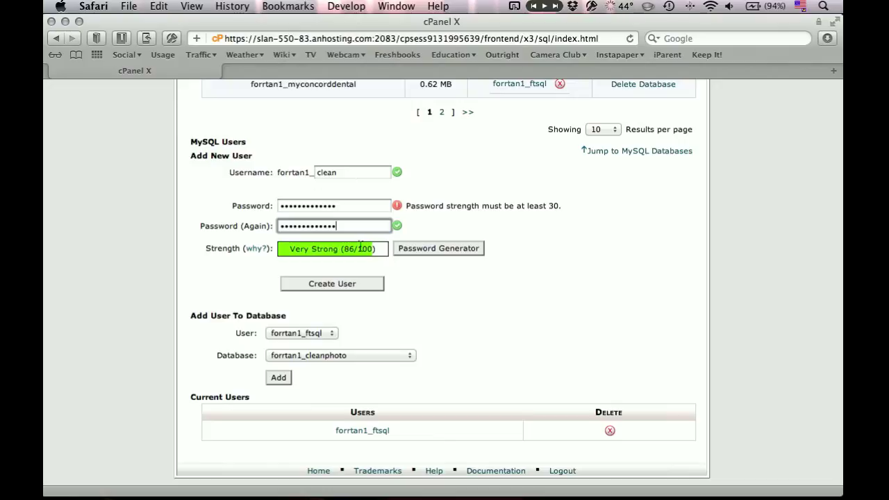
{"action": "left_click", "coordinate": [332, 286]}
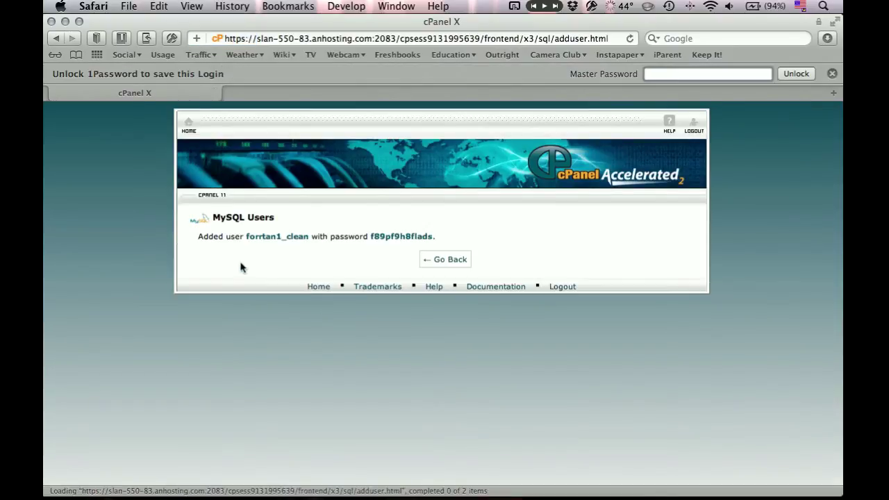
Copy the new username and add 'MySQL User' and 'MySQL Pass:' lines to the credentials note.
{"action": "double_click", "coordinate": [282, 237]}
{"action": "key", "text": "super+c"}
{"action": "key", "text": "super+Tab"}
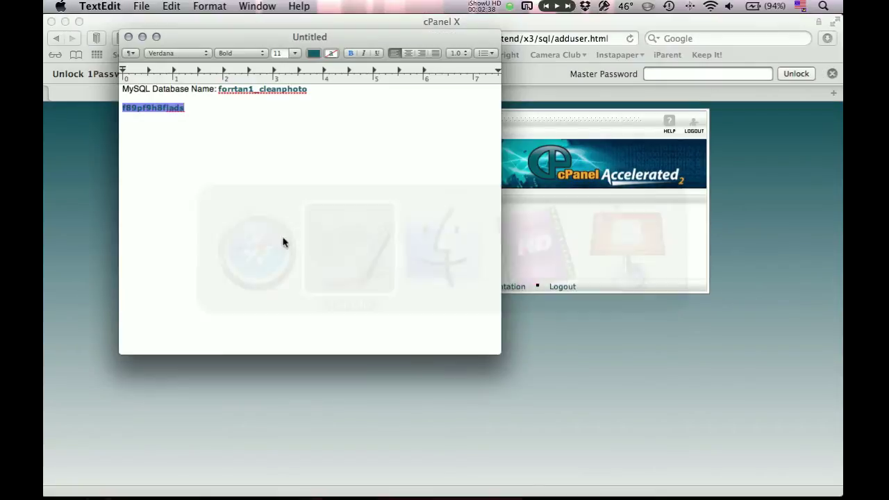
{"action": "left_click", "coordinate": [152, 100]}
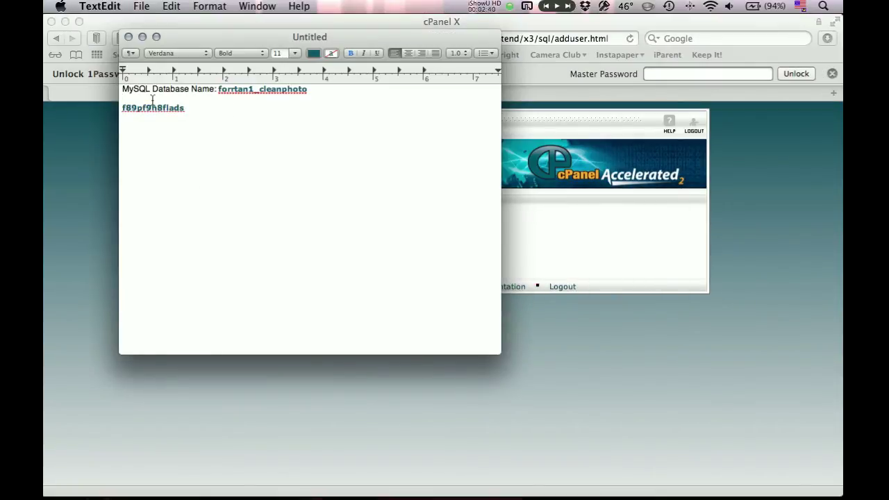
{"action": "type", "text": "MySQL User: forrtan1_clean "}
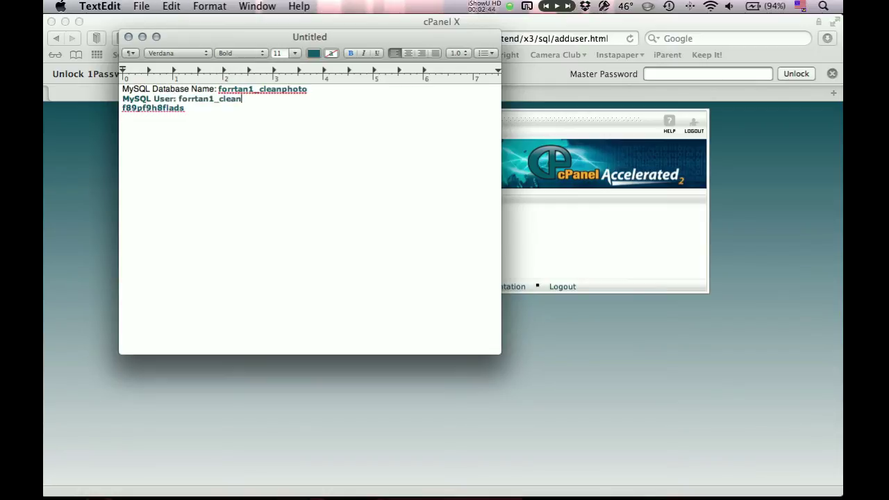
{"action": "type", "text": "MySQL "}
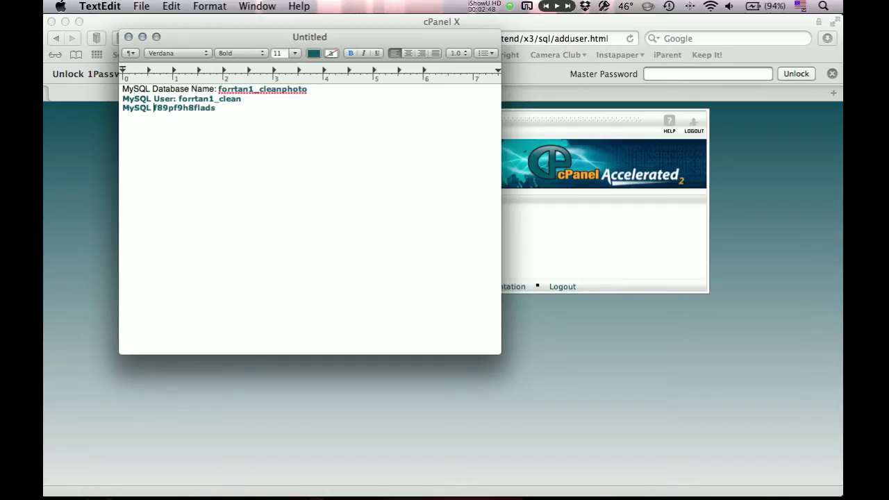
{"action": "type", "text": "Pass:"}
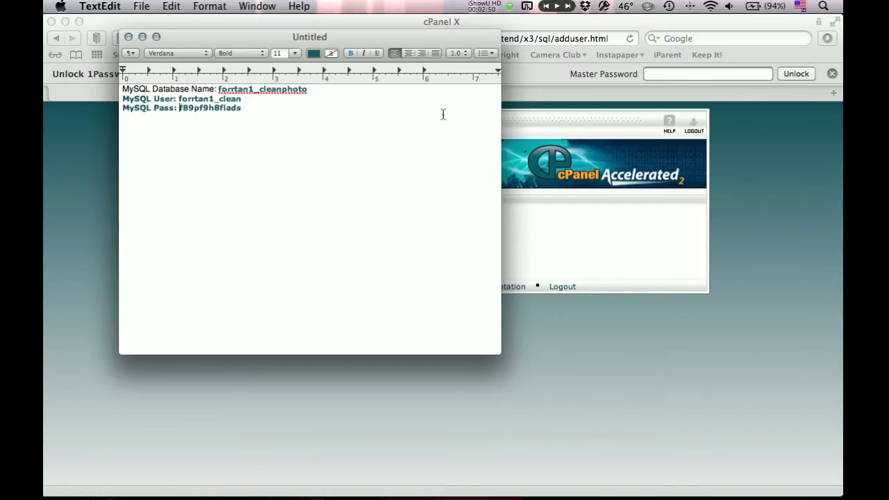
{"action": "left_click", "coordinate": [575, 190]}
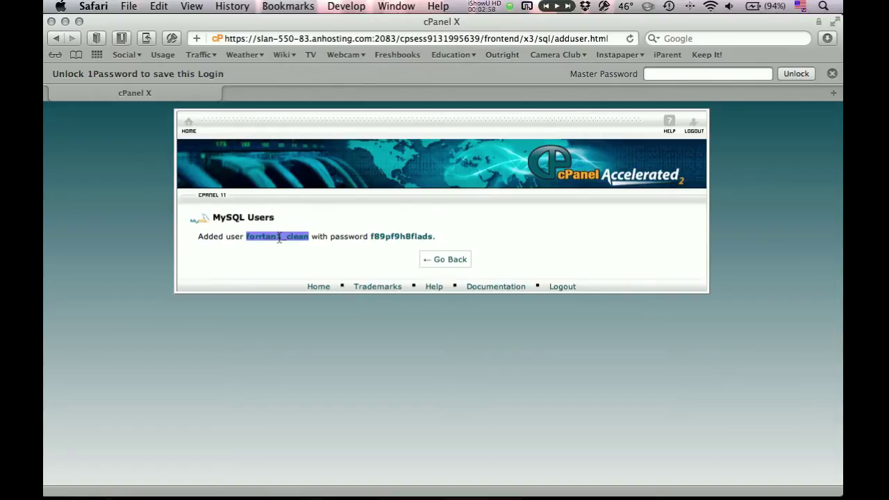
Under Add User To Database, pick the clean user and cleanphoto database and add them.
{"action": "left_click", "coordinate": [441, 260]}
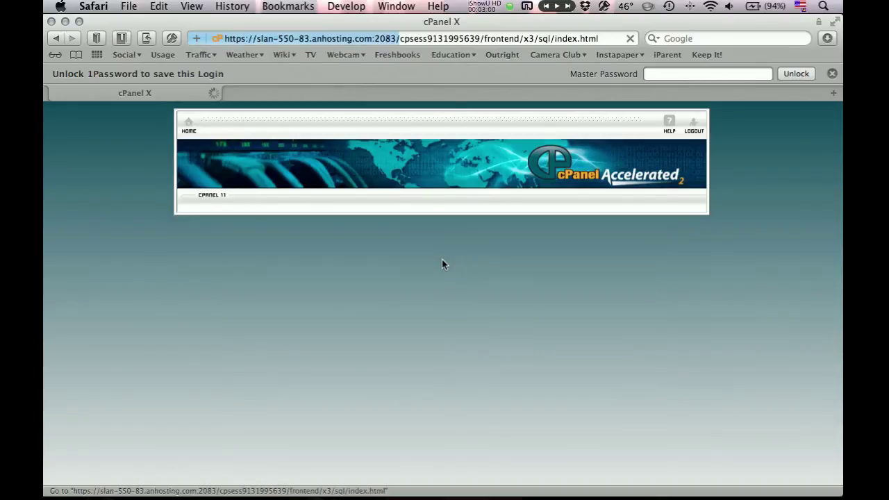
{"action": "scroll", "coordinate": [363, 262], "scroll_direction": "down", "scroll_amount": 10}
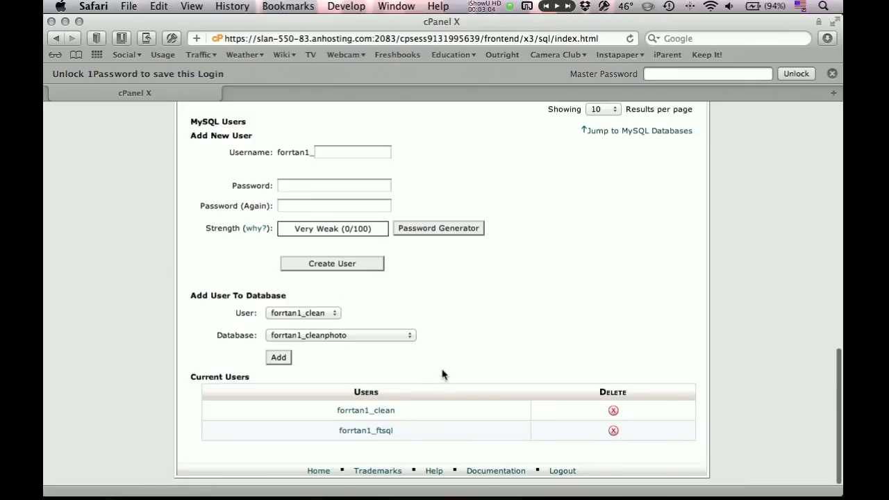
{"action": "scroll", "coordinate": [466, 395], "scroll_direction": "up", "scroll_amount": 1}
{"action": "scroll", "coordinate": [465, 395], "scroll_direction": "up", "scroll_amount": 3}
{"action": "scroll", "coordinate": [311, 387], "scroll_direction": "down", "scroll_amount": 3}
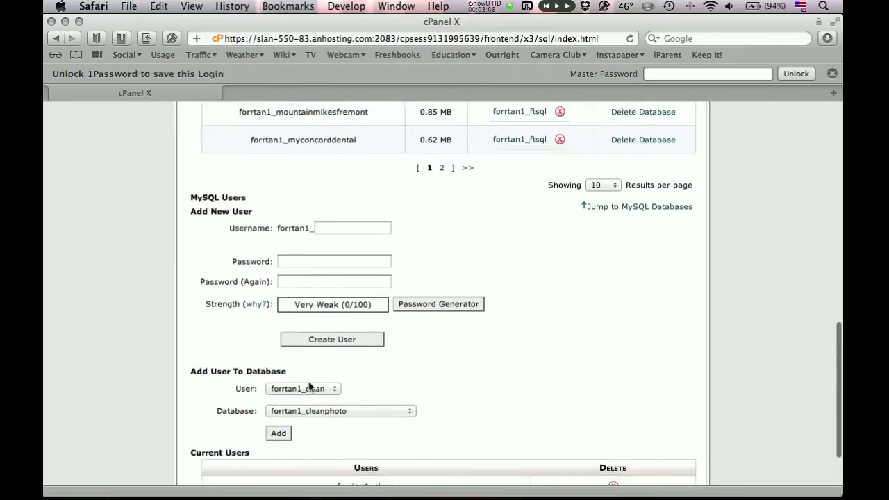
{"action": "left_click", "coordinate": [321, 339]}
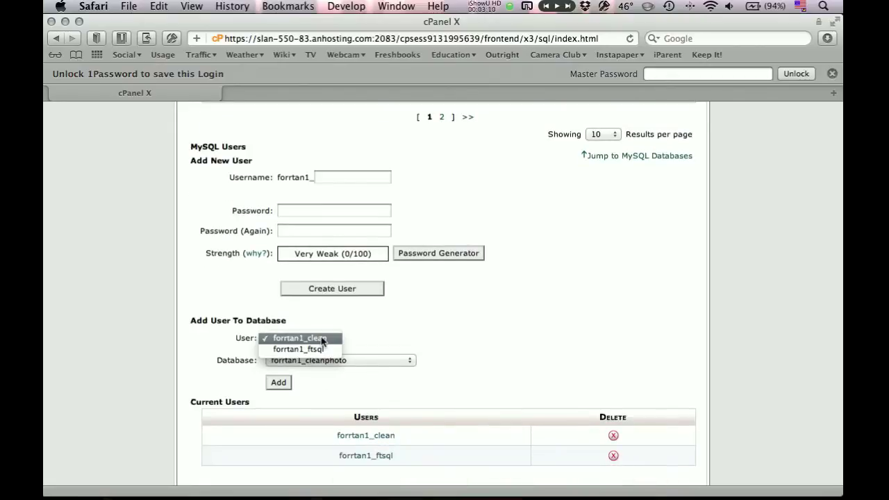
{"action": "left_click", "coordinate": [319, 338]}
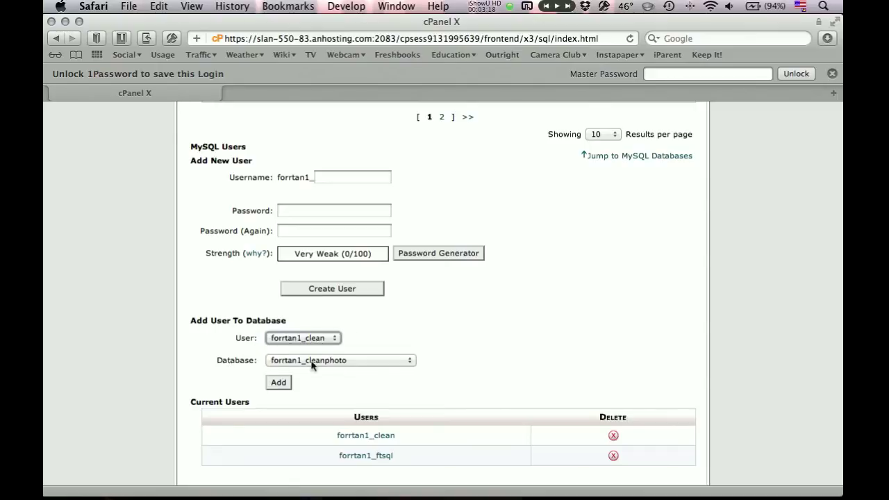
{"action": "left_click", "coordinate": [278, 382]}
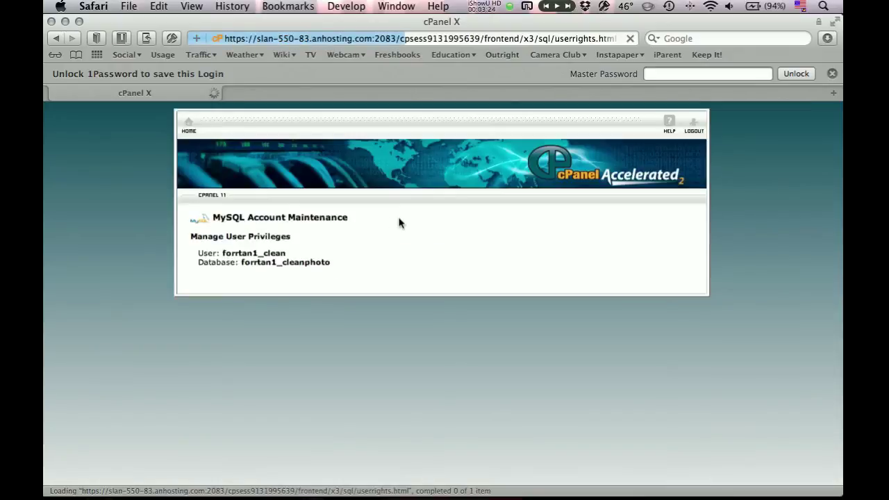
Tick ALL PRIVILEGES for the clean user on cleanphoto and apply with Make Changes.
{"action": "scroll", "coordinate": [370, 250], "scroll_direction": "down", "scroll_amount": 3}
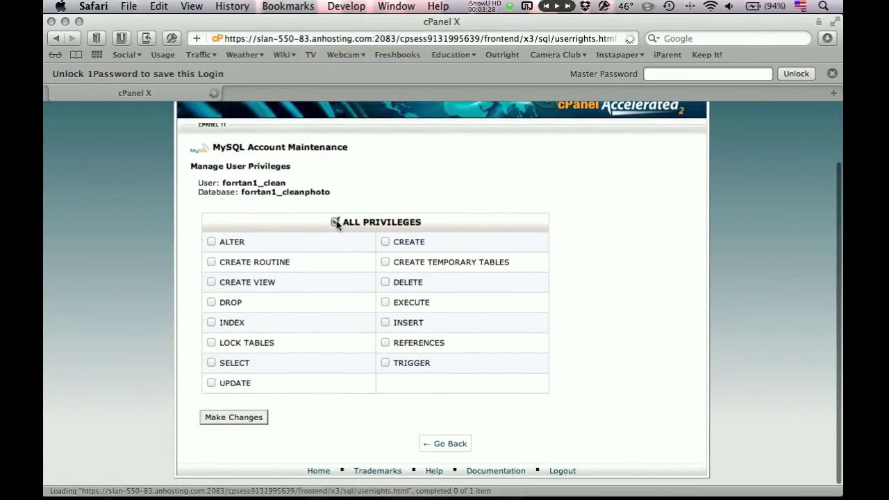
{"action": "left_click", "coordinate": [335, 221]}
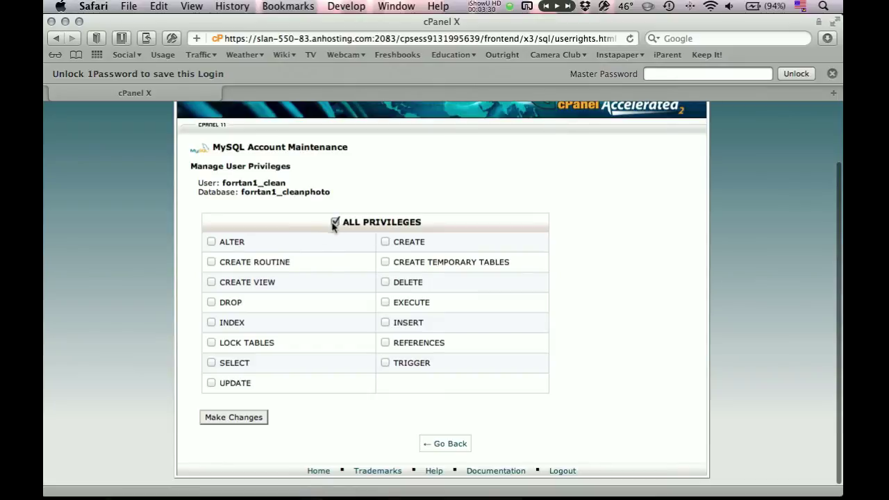
{"action": "left_click", "coordinate": [234, 417]}
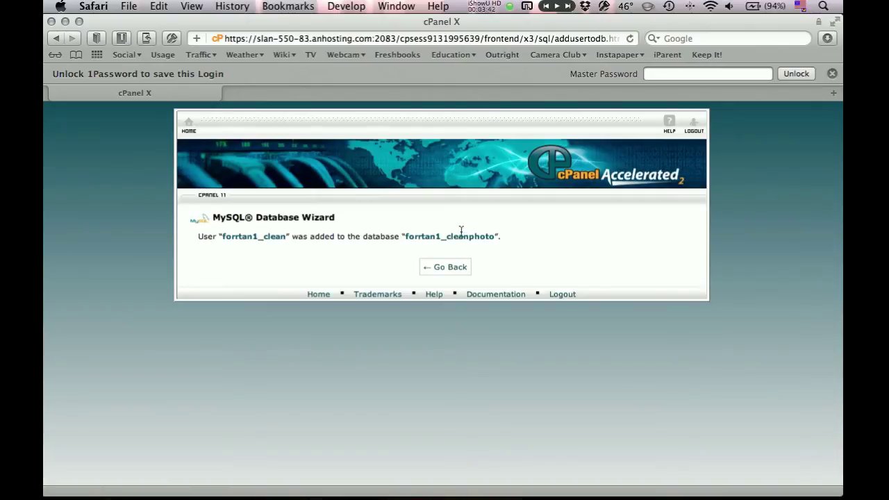
Go back and check the Current Databases table lists the clean user on cleanphoto.
{"action": "left_click", "coordinate": [450, 271]}
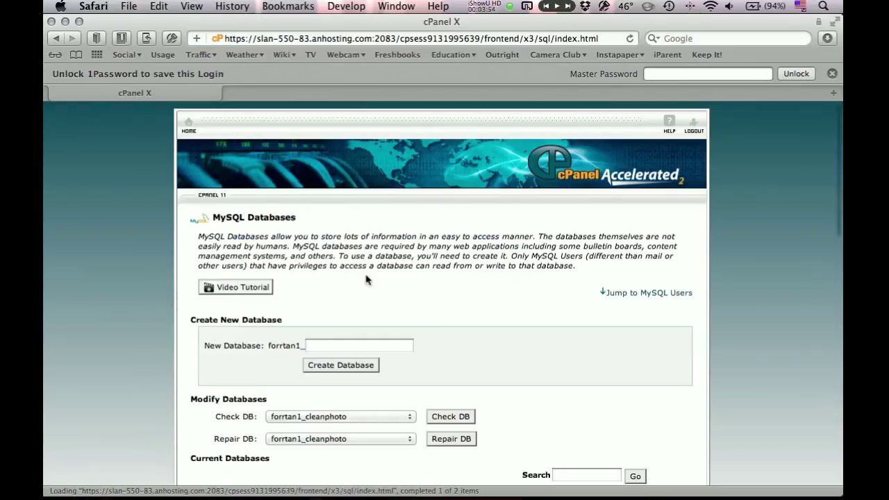
{"action": "scroll", "coordinate": [484, 292], "scroll_direction": "down", "scroll_amount": 10}
{"action": "scroll", "coordinate": [484, 291], "scroll_direction": "up", "scroll_amount": 5}
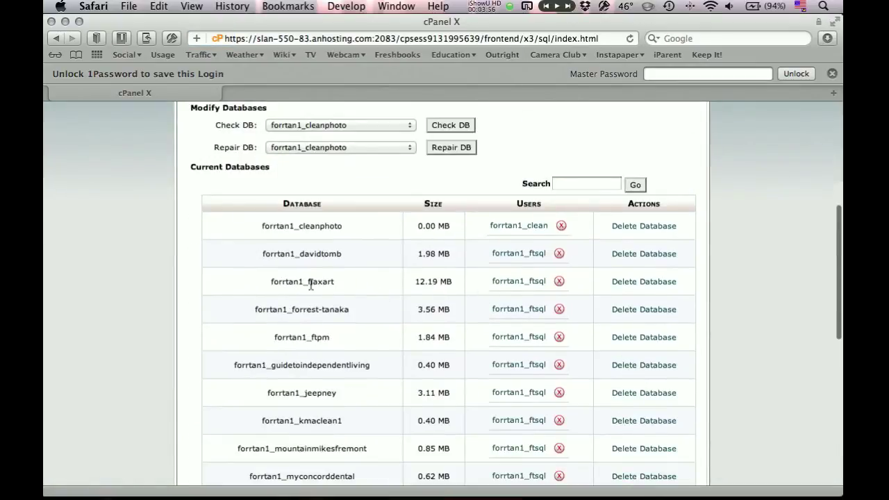
{"action": "scroll", "coordinate": [312, 264], "scroll_direction": "up", "scroll_amount": 6}
{"action": "scroll", "coordinate": [333, 394], "scroll_direction": "down", "scroll_amount": 2}
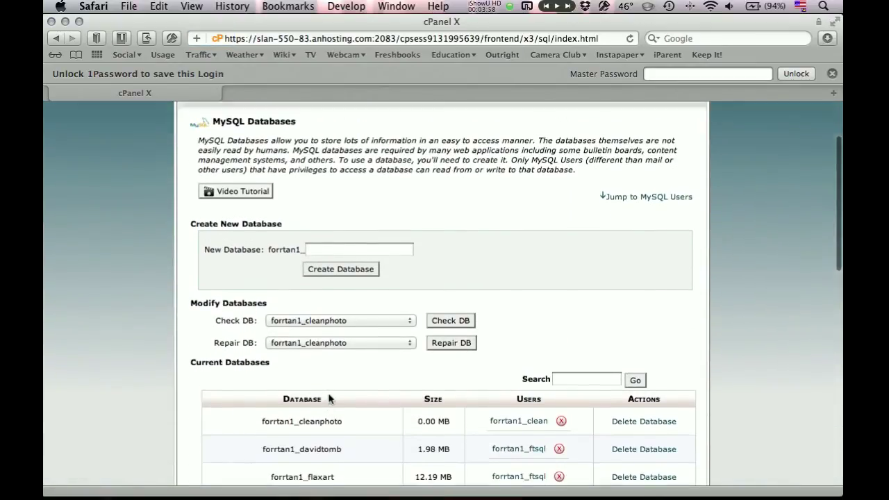
{"action": "scroll", "coordinate": [326, 416], "scroll_direction": "up", "scroll_amount": 5}
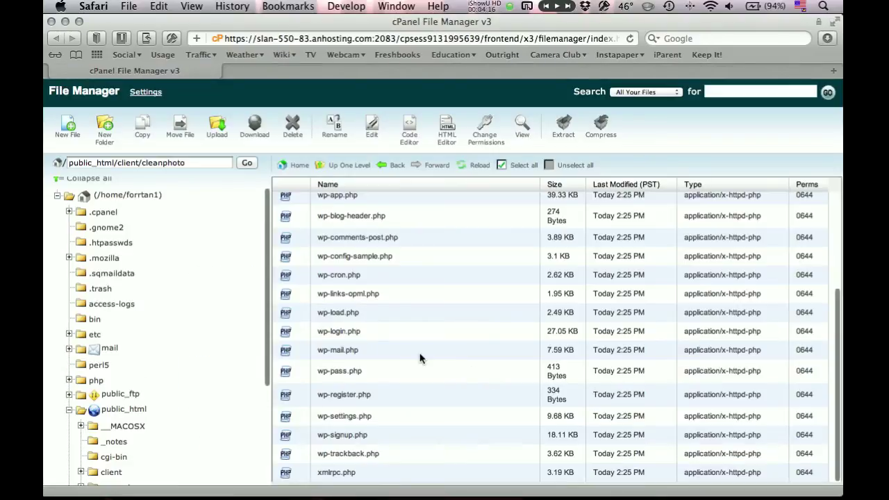
Rename wp-config-sample.php to wp-config.php in the cleanphoto folder.
{"action": "scroll", "coordinate": [417, 351], "scroll_direction": "up", "scroll_amount": 5}
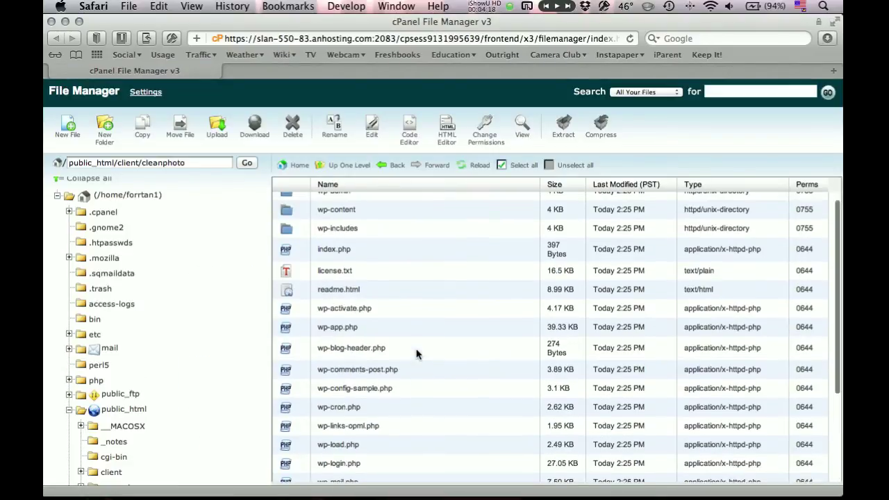
{"action": "scroll", "coordinate": [416, 351], "scroll_direction": "down", "scroll_amount": 5}
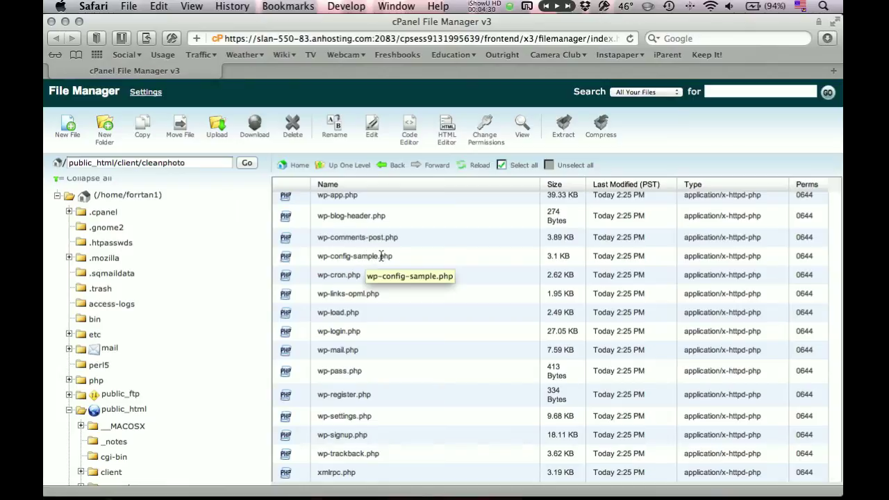
{"action": "left_click", "coordinate": [371, 256]}
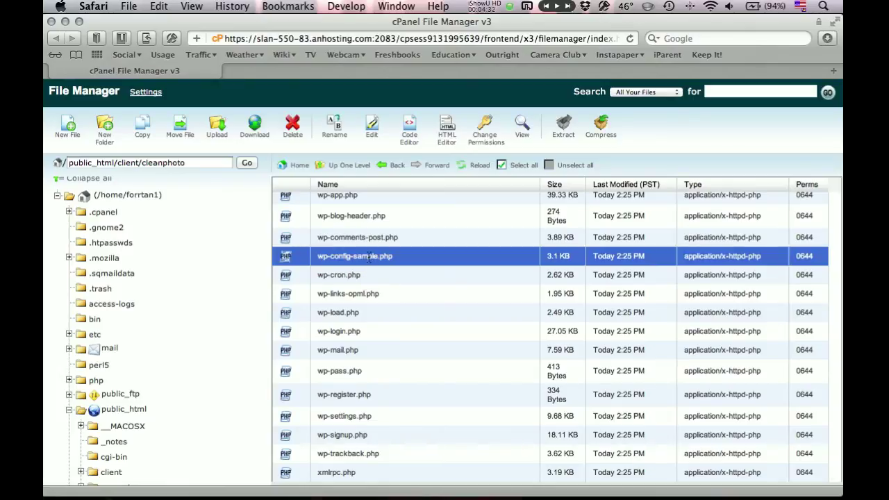
{"action": "left_click", "coordinate": [375, 256]}
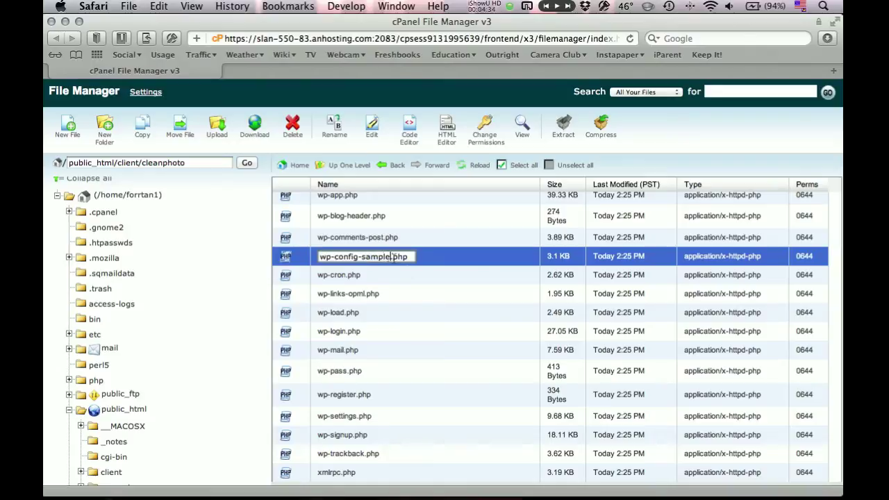
{"action": "key", "text": "BackSpace"}
{"action": "key", "text": "BackSpace"}
{"action": "key", "text": "BackSpace"}
{"action": "key", "text": "BackSpace"}
{"action": "key", "text": "BackSpace"}
{"action": "key", "text": "BackSpace"}
{"action": "key", "text": "BackSpace"}
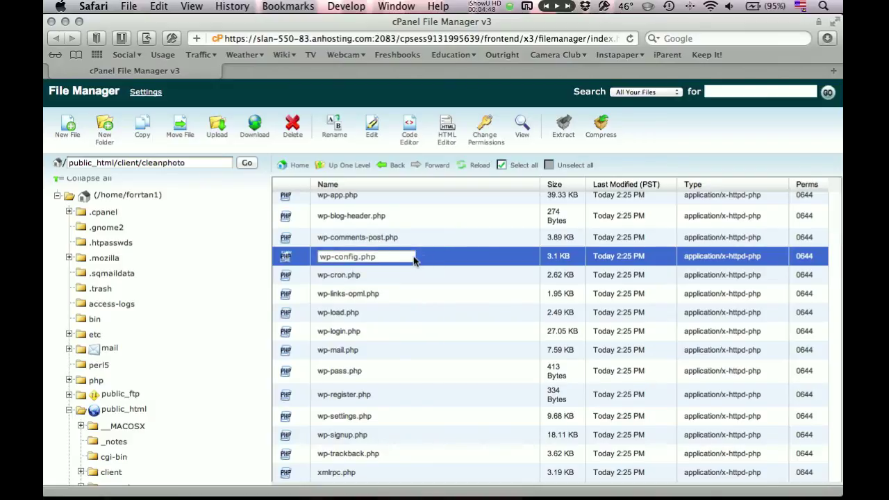
{"action": "key", "text": "Return"}
Open wp-config.php in the File Manager editor and bring its MySQL settings block into view.
{"action": "scroll", "coordinate": [386, 422], "scroll_direction": "down", "scroll_amount": 3}
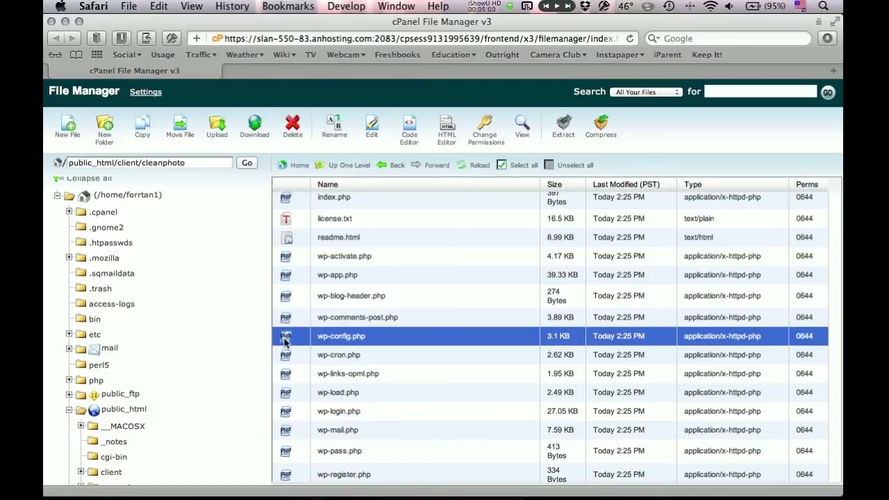
{"action": "left_click", "coordinate": [371, 138]}
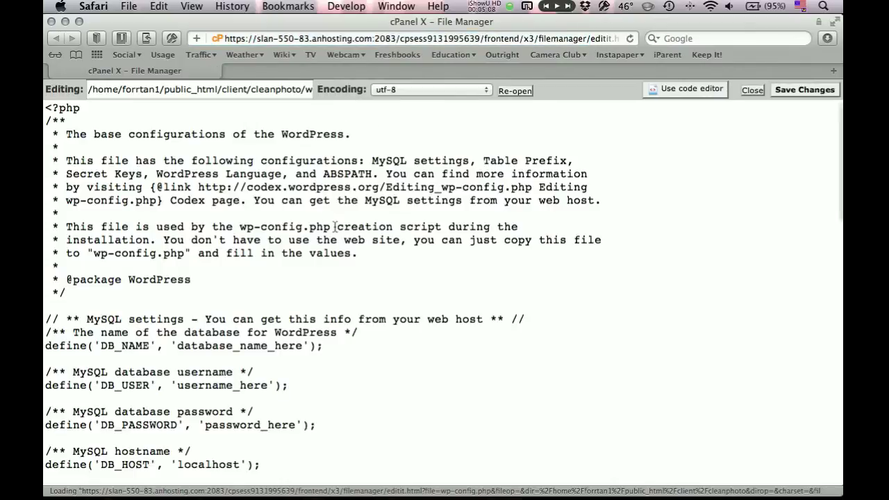
{"action": "scroll", "coordinate": [336, 228], "scroll_direction": "down", "scroll_amount": 8}
{"action": "scroll", "coordinate": [336, 227], "scroll_direction": "down", "scroll_amount": 15}
{"action": "scroll", "coordinate": [336, 227], "scroll_direction": "up", "scroll_amount": 20}
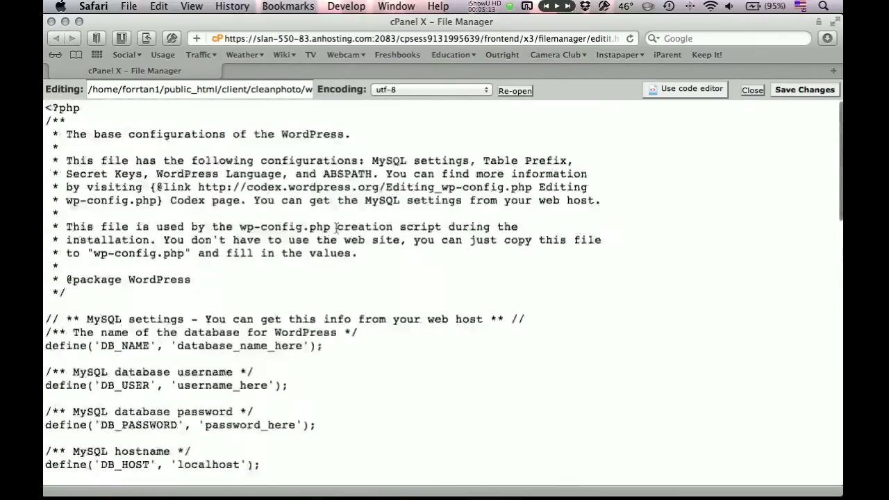
{"action": "scroll", "coordinate": [337, 228], "scroll_direction": "down", "scroll_amount": 3}
{"action": "scroll", "coordinate": [337, 228], "scroll_direction": "down", "scroll_amount": 4}
{"action": "scroll", "coordinate": [337, 227], "scroll_direction": "up", "scroll_amount": 3}
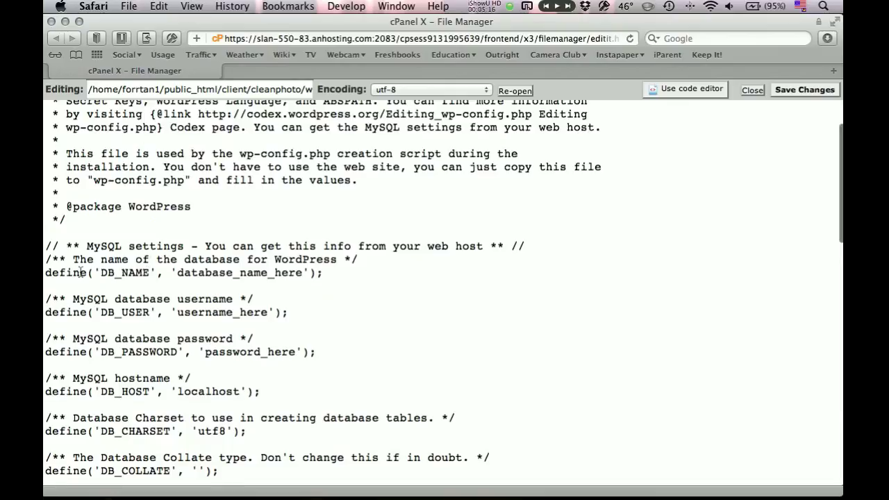
{"action": "scroll", "coordinate": [123, 264], "scroll_direction": "up", "scroll_amount": 1}
{"action": "scroll", "coordinate": [125, 271], "scroll_direction": "up", "scroll_amount": 2}
{"action": "scroll", "coordinate": [127, 270], "scroll_direction": "down", "scroll_amount": 7}
{"action": "scroll", "coordinate": [130, 201], "scroll_direction": "up", "scroll_amount": 2}
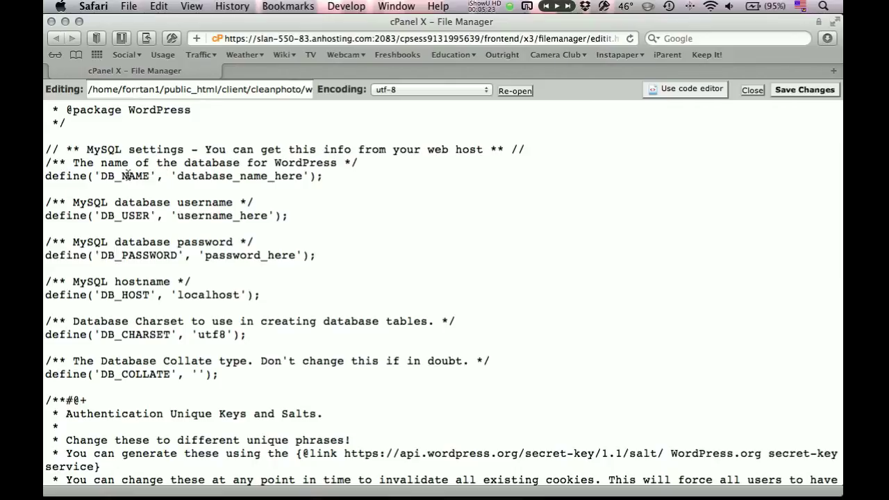
Copy the database name from the credentials note and paste it over the DB_NAME placeholder.
{"action": "key", "text": "super+Tab"}
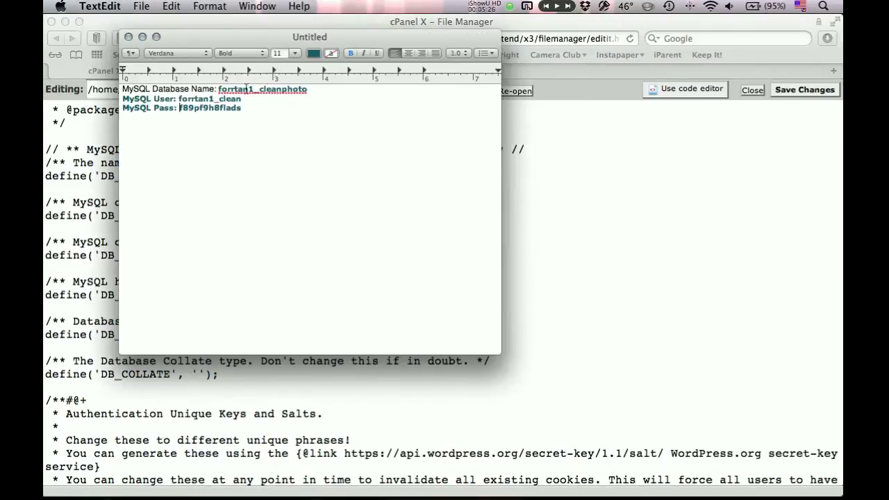
{"action": "double_click", "coordinate": [245, 89]}
{"action": "key", "text": "super+c"}
{"action": "left_click", "coordinate": [612, 188]}
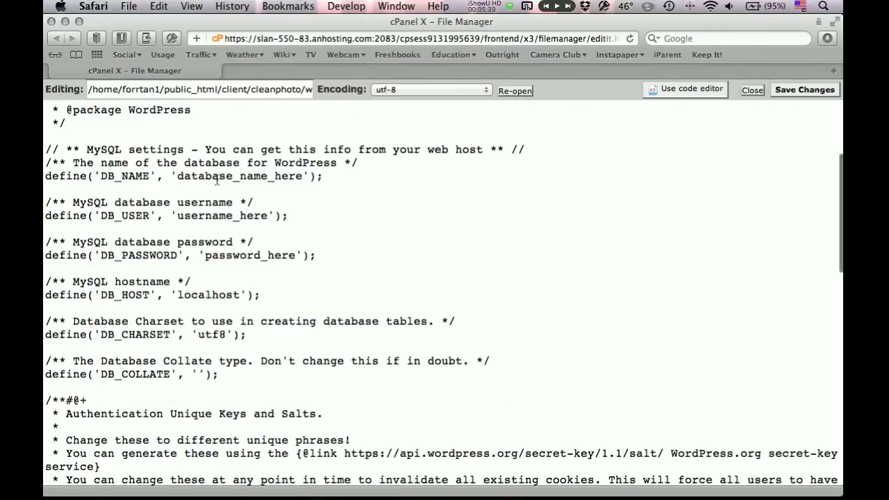
{"action": "double_click", "coordinate": [217, 175]}
{"action": "key", "text": "super+v"}
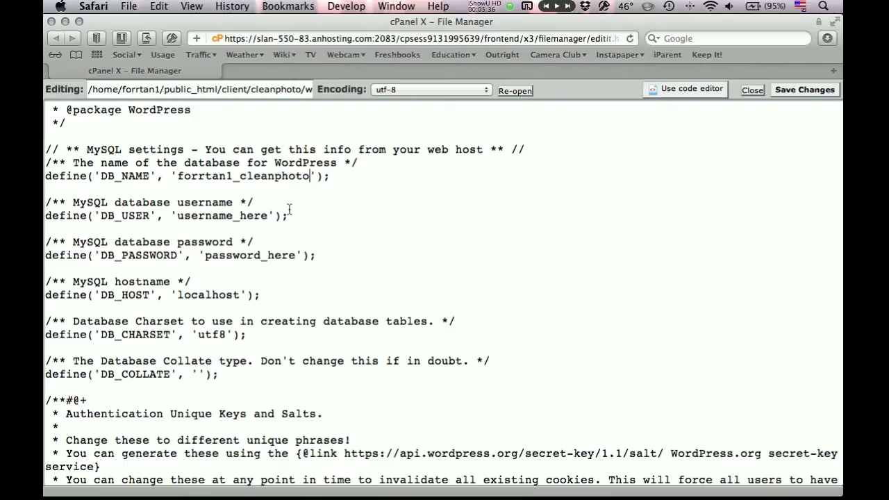
Replace the DB_USER placeholder with the MySQL user name from the note.
{"action": "key", "text": "super+Tab"}
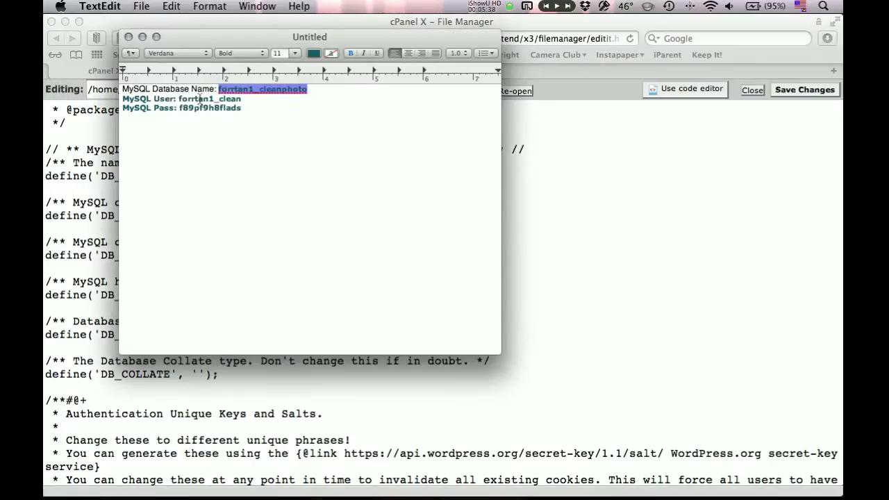
{"action": "double_click", "coordinate": [199, 99]}
{"action": "key", "text": "super+Tab"}
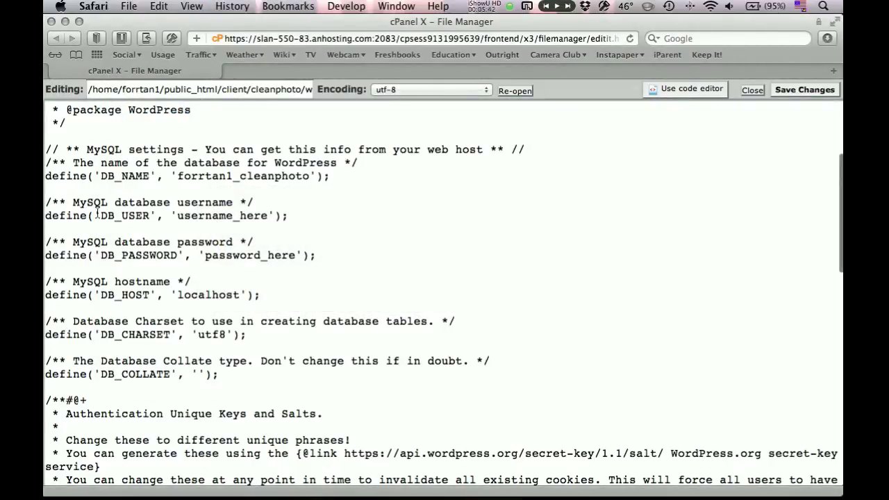
{"action": "double_click", "coordinate": [200, 216]}
{"action": "key", "text": "super+v"}
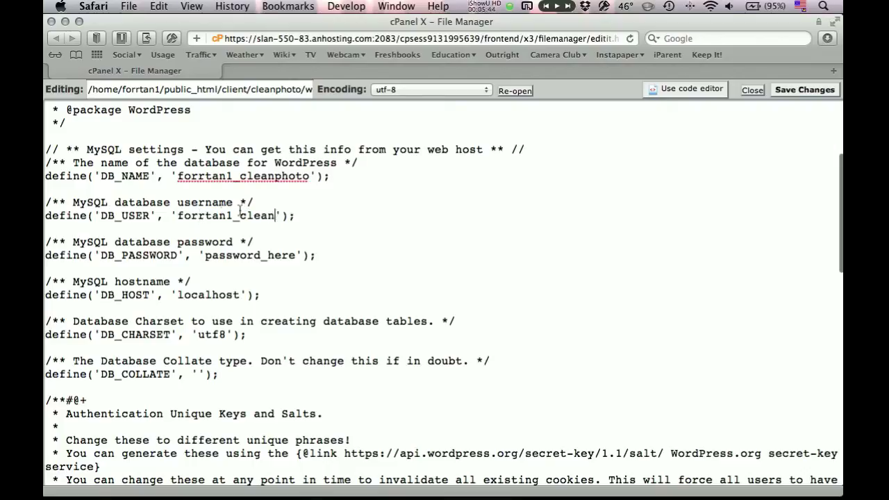
Copy the MySQL password from the note and paste it over the DB_PASSWORD placeholder.
{"action": "key", "text": "super+Tab"}
{"action": "double_click", "coordinate": [199, 109]}
{"action": "key", "text": "super+c"}
{"action": "key", "text": "super+Tab"}
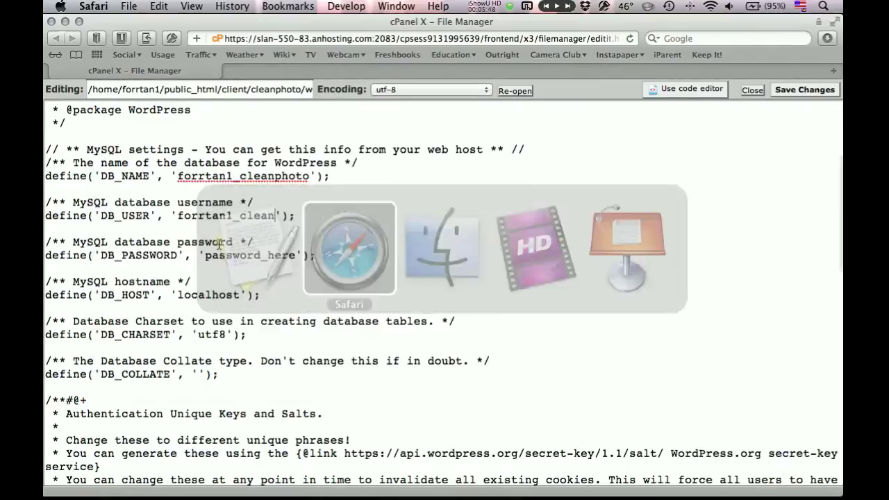
{"action": "double_click", "coordinate": [252, 256]}
{"action": "key", "text": "super+v"}
{"action": "scroll", "coordinate": [312, 286], "scroll_direction": "down", "scroll_amount": 3}
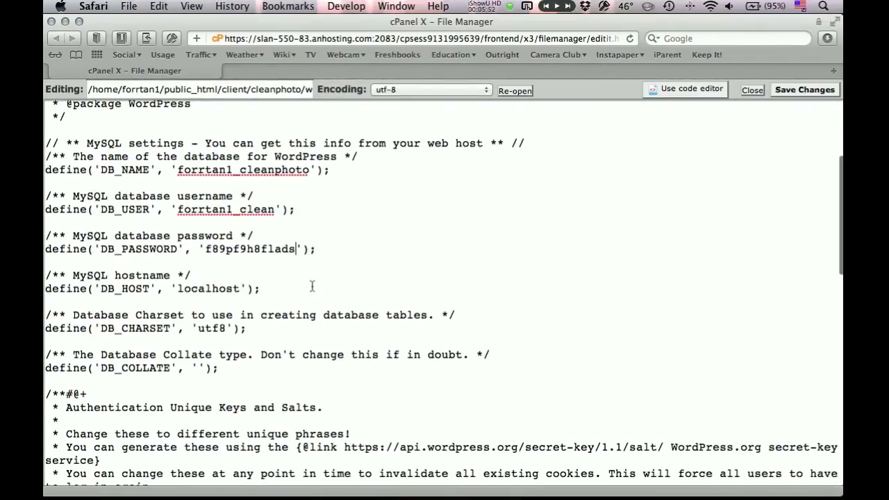
Change the $table_prefix value in wp-config.php to 'tynu_'.
{"action": "scroll", "coordinate": [303, 285], "scroll_direction": "down", "scroll_amount": 15}
{"action": "scroll", "coordinate": [303, 285], "scroll_direction": "down", "scroll_amount": 3}
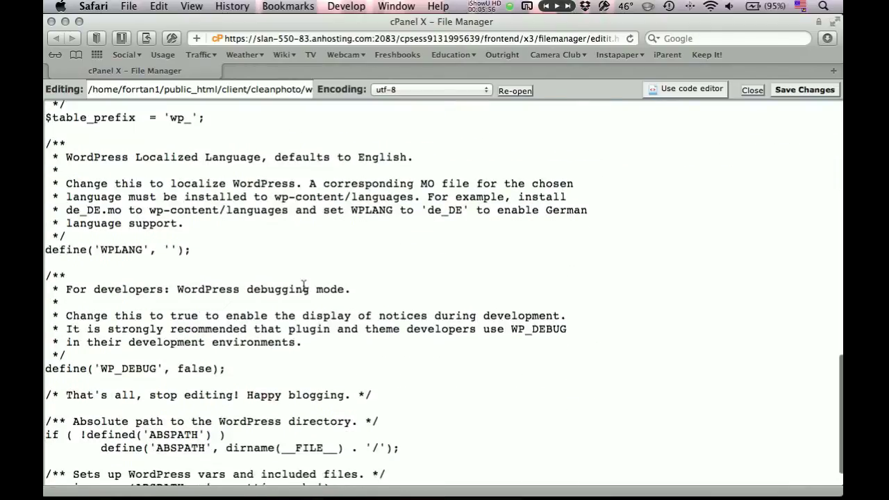
{"action": "scroll", "coordinate": [304, 285], "scroll_direction": "up", "scroll_amount": 3}
{"action": "scroll", "coordinate": [303, 286], "scroll_direction": "up", "scroll_amount": 6}
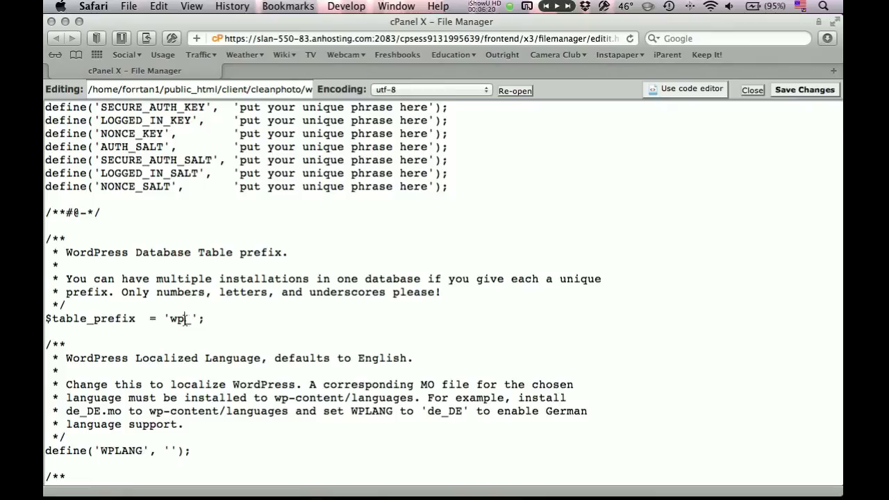
{"action": "key", "text": "BackSpace"}
{"action": "key", "text": "BackSpace"}
{"action": "key", "text": "BackSpace"}
{"action": "type", "text": "tynul"}
{"action": "scroll", "coordinate": [268, 330], "scroll_direction": "down", "scroll_amount": 1}
{"action": "scroll", "coordinate": [268, 331], "scroll_direction": "down", "scroll_amount": 5}
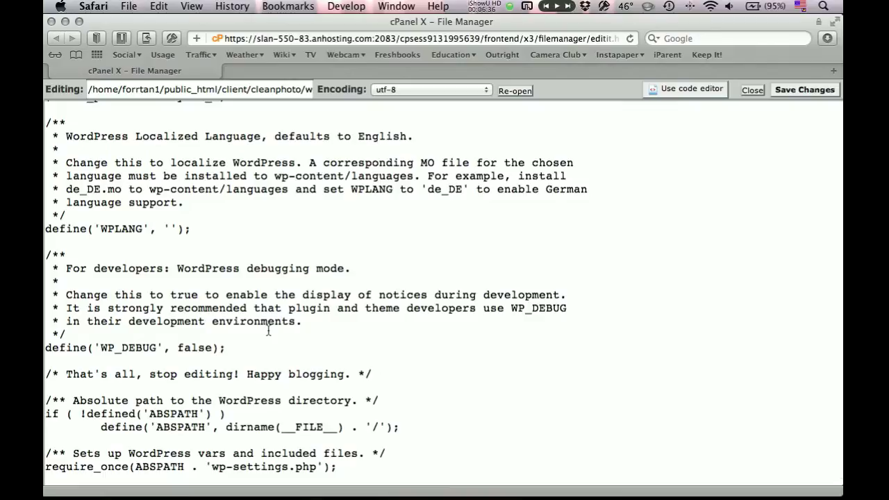
{"action": "scroll", "coordinate": [268, 331], "scroll_direction": "up", "scroll_amount": 2}
{"action": "scroll", "coordinate": [268, 330], "scroll_direction": "up", "scroll_amount": 10}
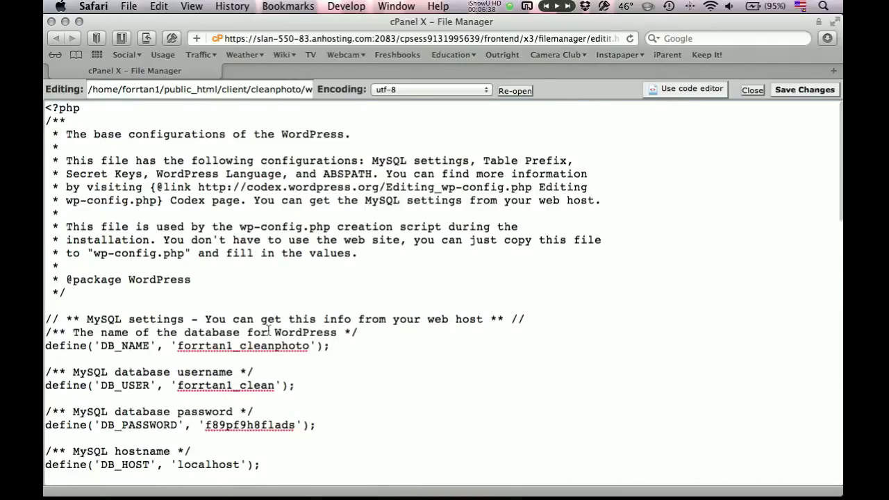
Save the edited wp-config.php and close the File Manager editor.
{"action": "left_click", "coordinate": [808, 91]}
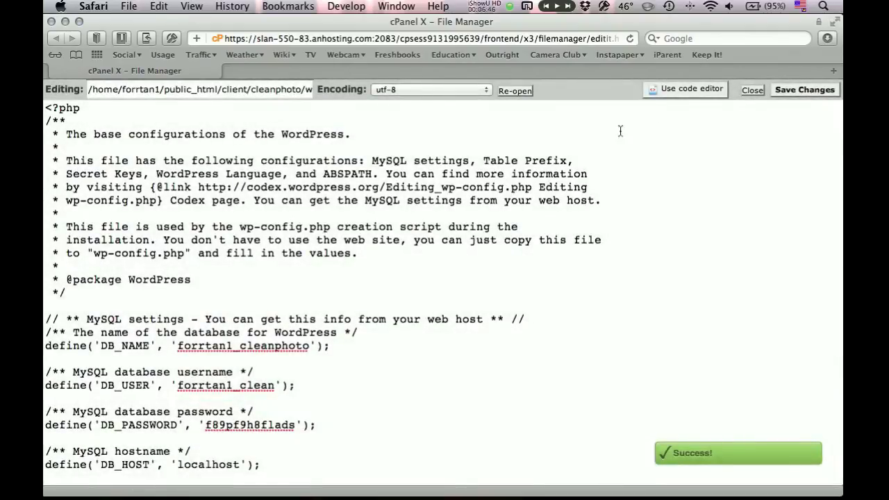
{"action": "left_click", "coordinate": [50, 22]}
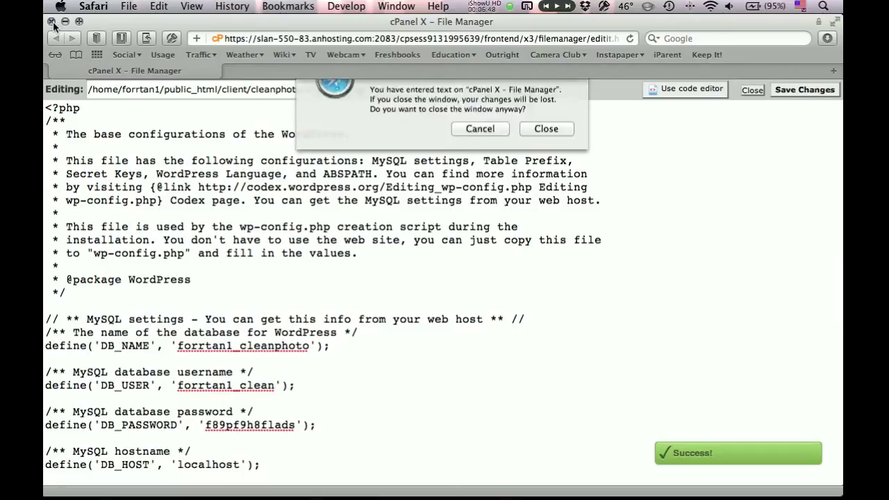
{"action": "left_click", "coordinate": [546, 140]}
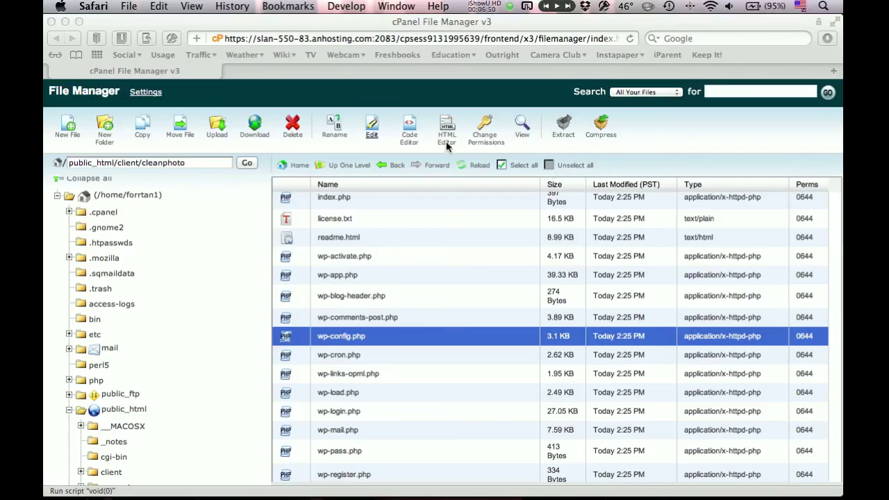
{"action": "scroll", "coordinate": [247, 226], "scroll_direction": "down", "scroll_amount": 1}
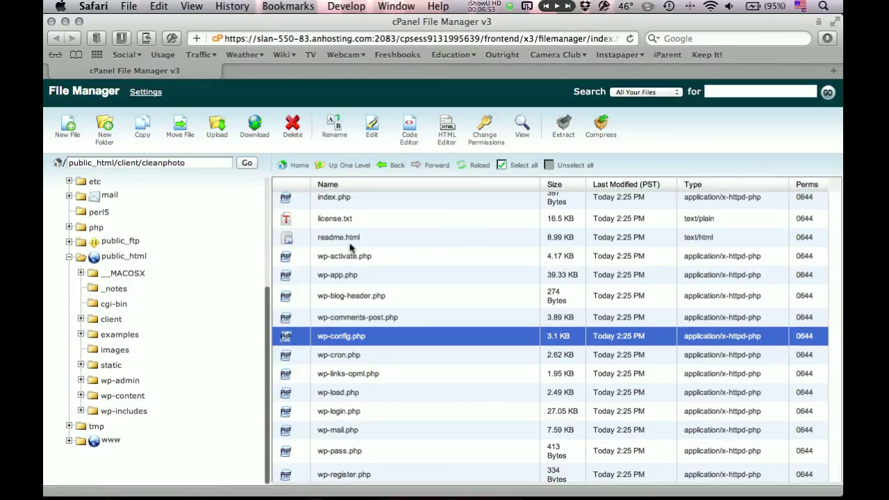
{"action": "scroll", "coordinate": [347, 229], "scroll_direction": "down", "scroll_amount": 3}
{"action": "scroll", "coordinate": [350, 246], "scroll_direction": "up", "scroll_amount": 5}
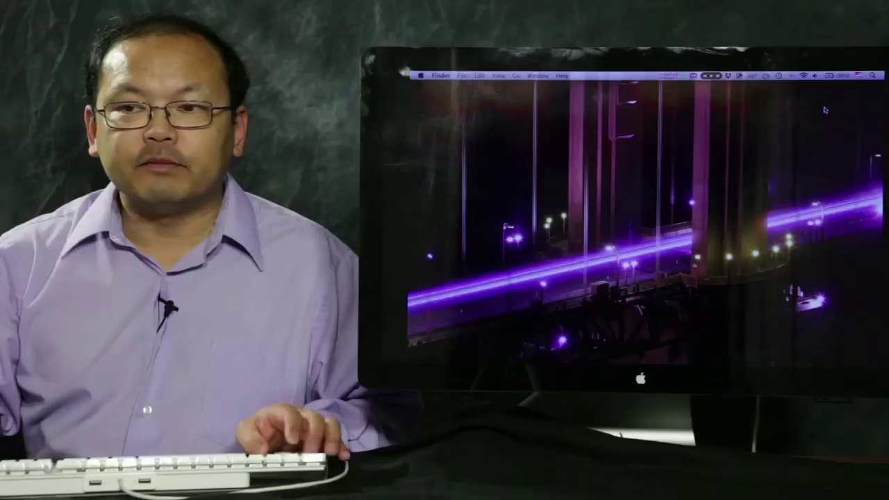
{"action": "key", "text": "super+Tab"}
{"action": "key", "text": "super+Tab"}
{"action": "key", "text": "super+Tab"}
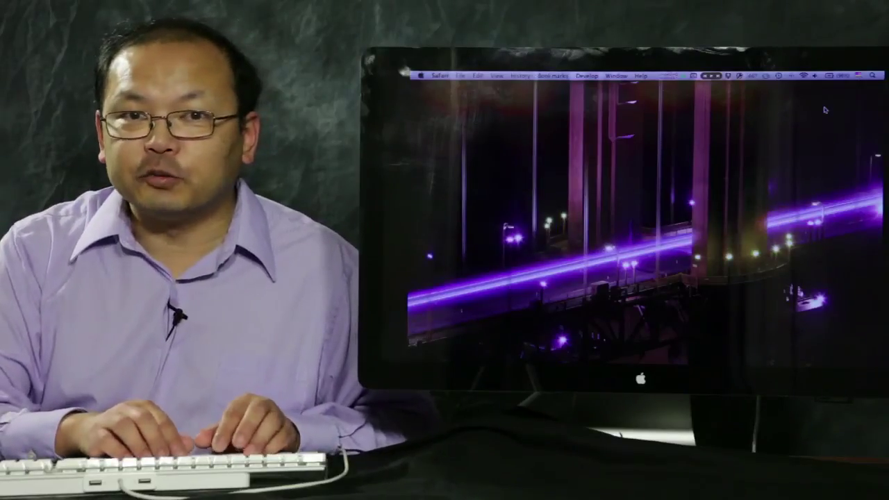
Open a new blank Safari window for entering the new site's address.
{"action": "key", "text": "ctrl+F2"}
{"action": "key", "text": "Right"}
{"action": "key", "text": "Right"}
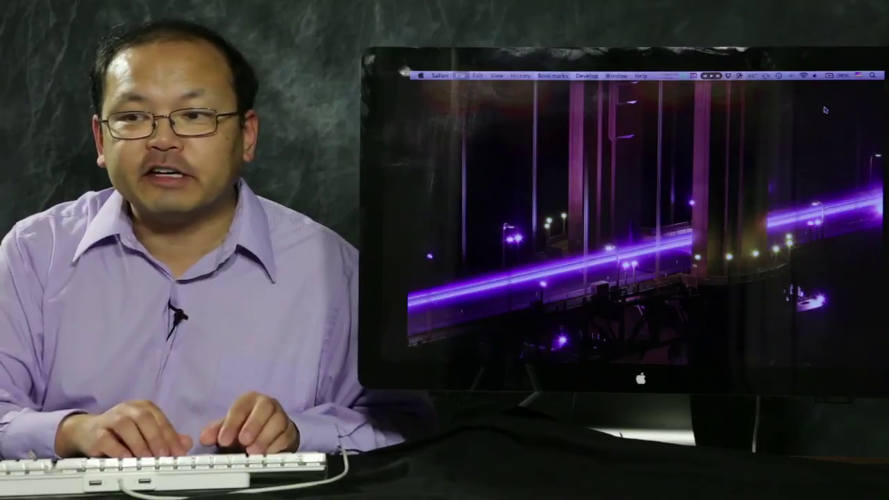
{"action": "key", "text": "super+n"}
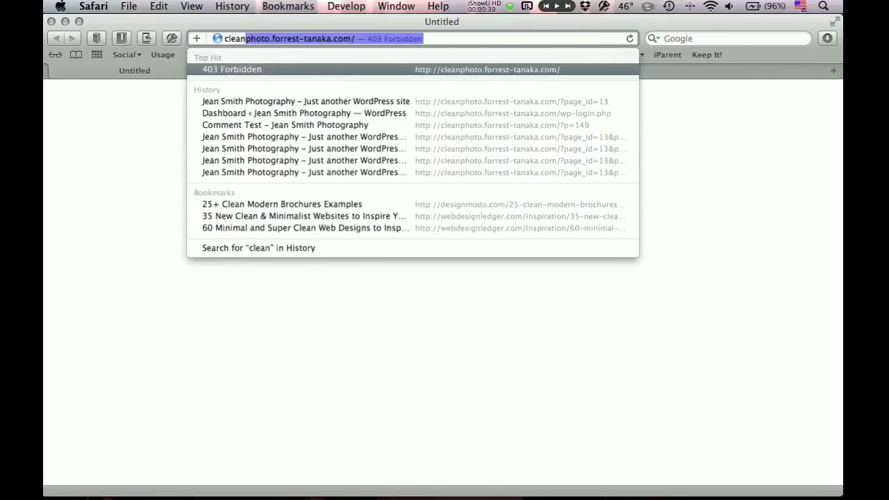
Load the site's autocompleted address to reach the WordPress installation page and its Information needed form.
{"action": "key", "text": "Right"}
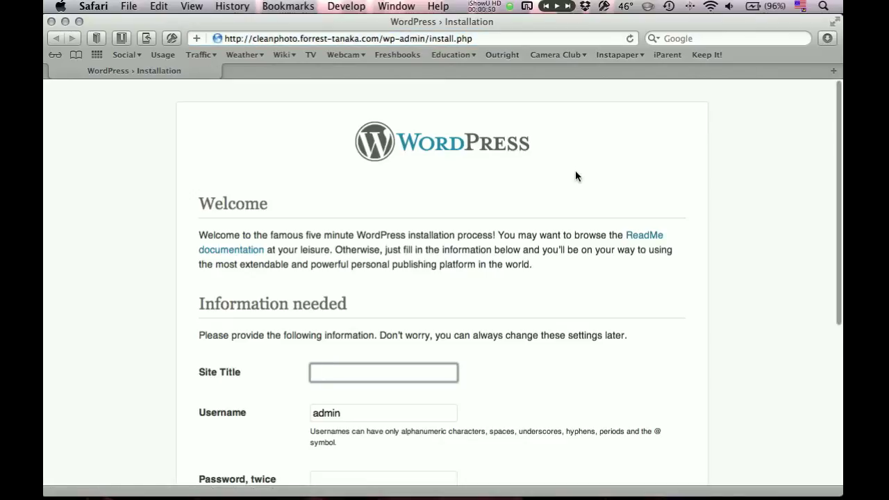
{"action": "scroll", "coordinate": [577, 188], "scroll_direction": "down", "scroll_amount": 5}
{"action": "scroll", "coordinate": [577, 189], "scroll_direction": "up", "scroll_amount": 5}
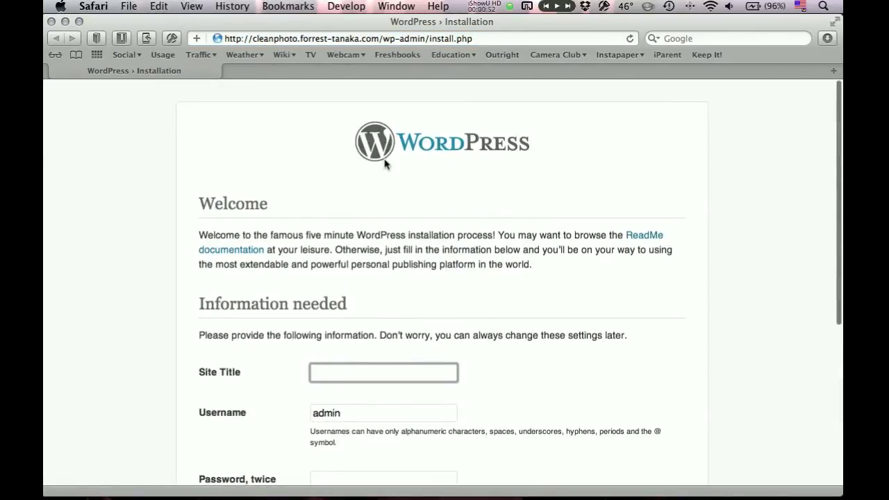
{"action": "scroll", "coordinate": [500, 239], "scroll_direction": "down", "scroll_amount": 1}
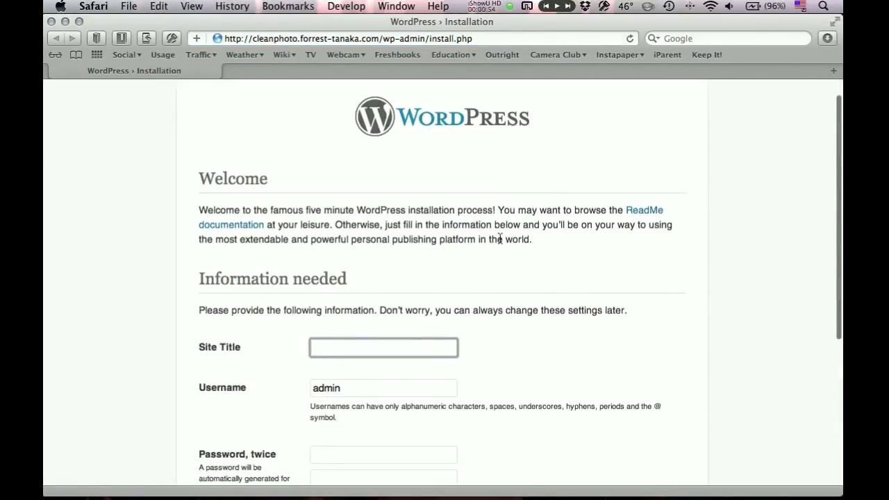
{"action": "scroll", "coordinate": [347, 220], "scroll_direction": "down", "scroll_amount": 4}
{"action": "scroll", "coordinate": [354, 215], "scroll_direction": "down", "scroll_amount": 1}
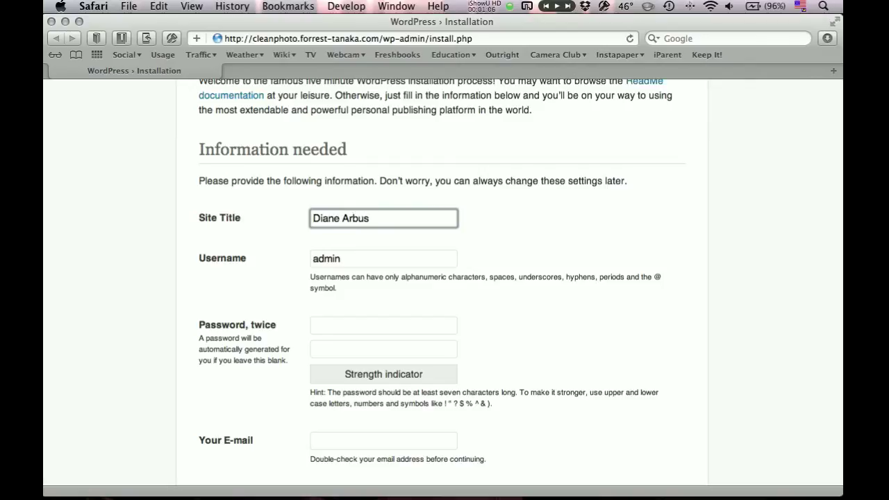
Enter 'System Adm' as the administrator username.
{"action": "key", "text": "Tab"}
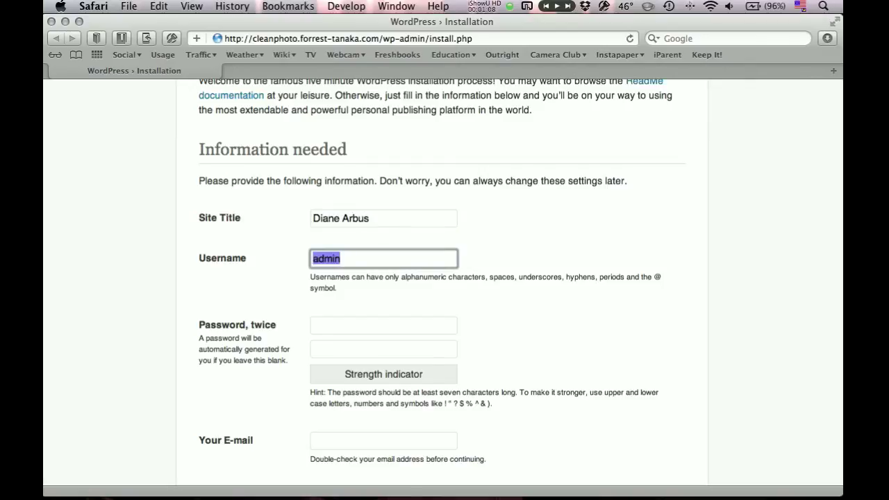
{"action": "type", "text": "System Adm"}
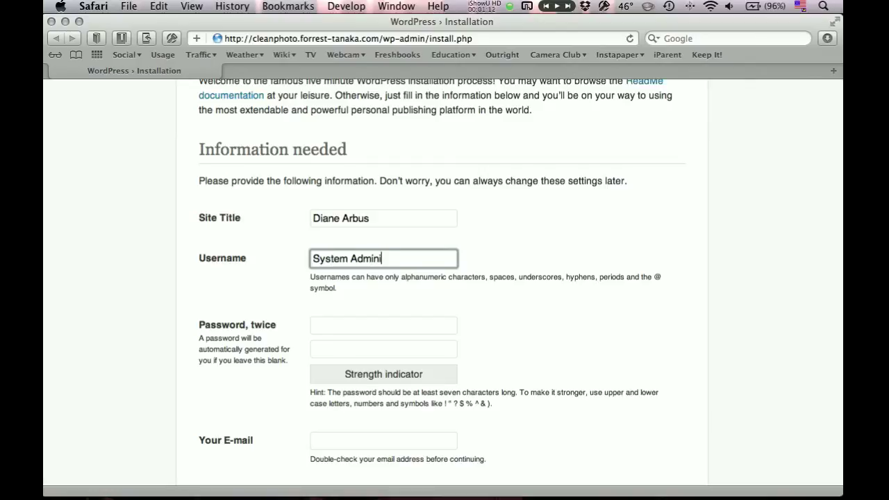
{"action": "key", "text": "Tab"}
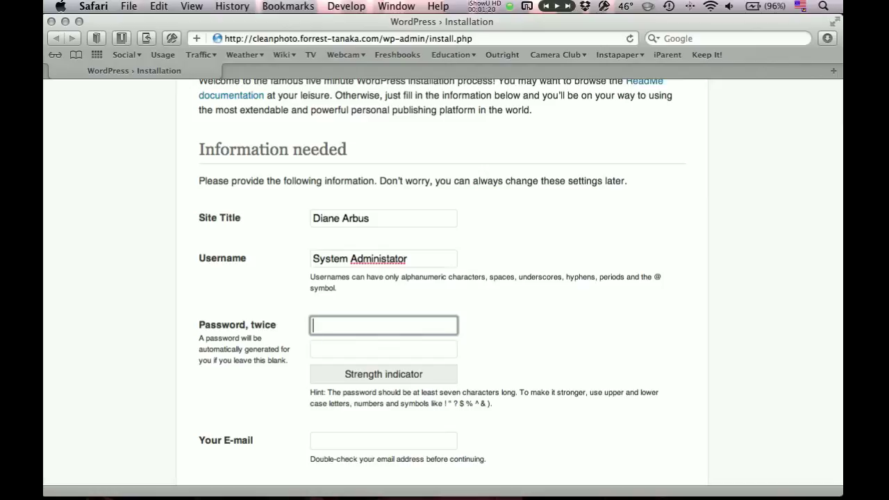
Draft a new admin password in a TextEdit note and select it.
{"action": "mouse_move", "coordinate": [407, 479]}
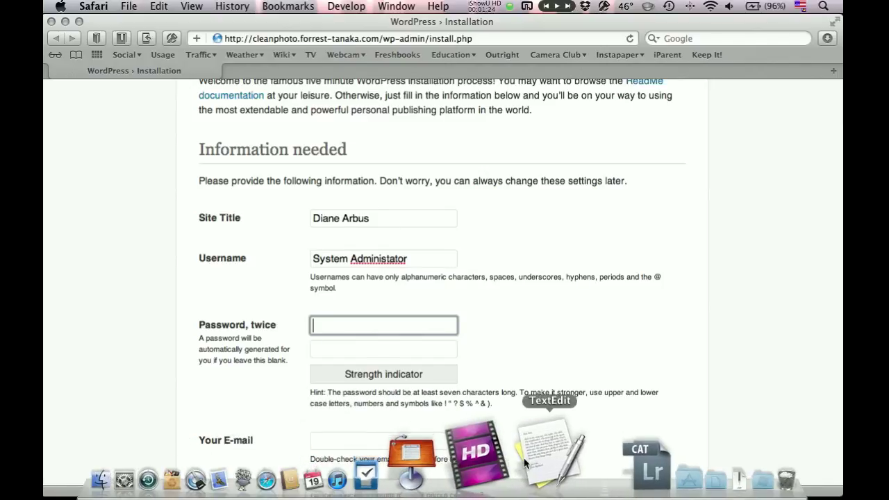
{"action": "left_click", "coordinate": [531, 460]}
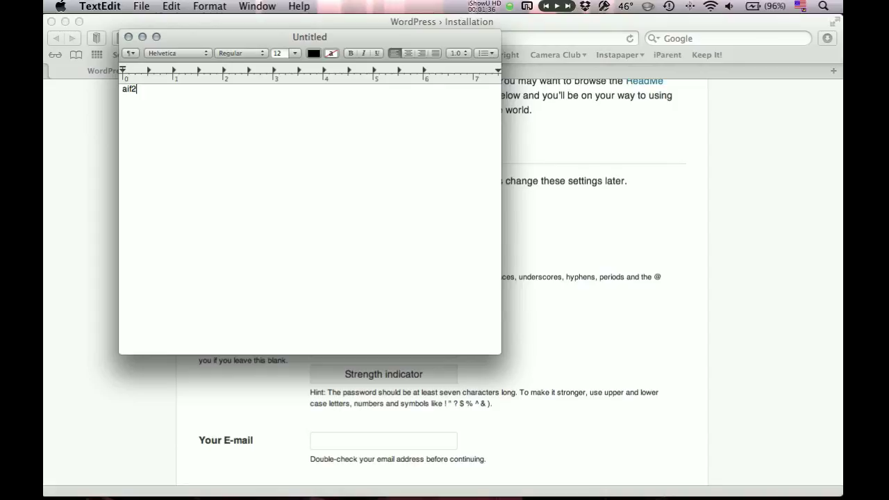
{"action": "key", "text": "super+a"}
Paste the drafted password into both admin password fields.
{"action": "left_click", "coordinate": [551, 211]}
{"action": "left_click", "coordinate": [358, 325]}
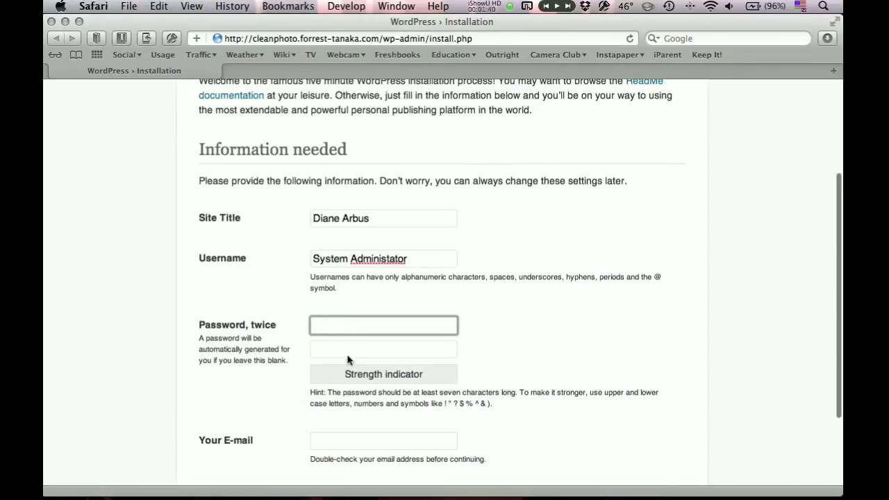
{"action": "key", "text": "super+v"}
{"action": "left_click", "coordinate": [363, 348]}
{"action": "key", "text": "super+v"}
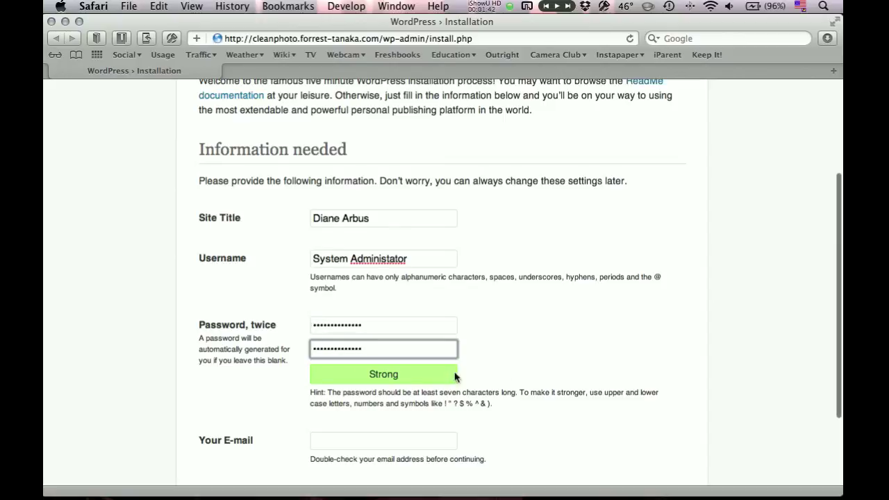
Enter the admin e-mail, turn off search-engine visibility, and install WordPress.
{"action": "scroll", "coordinate": [556, 410], "scroll_direction": "down", "scroll_amount": 3}
{"action": "left_click", "coordinate": [373, 331]}
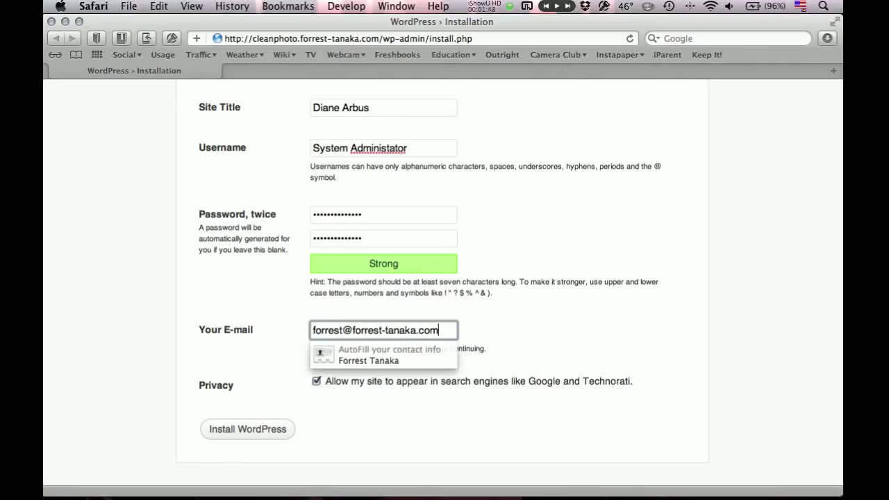
{"action": "key", "text": "super+l"}
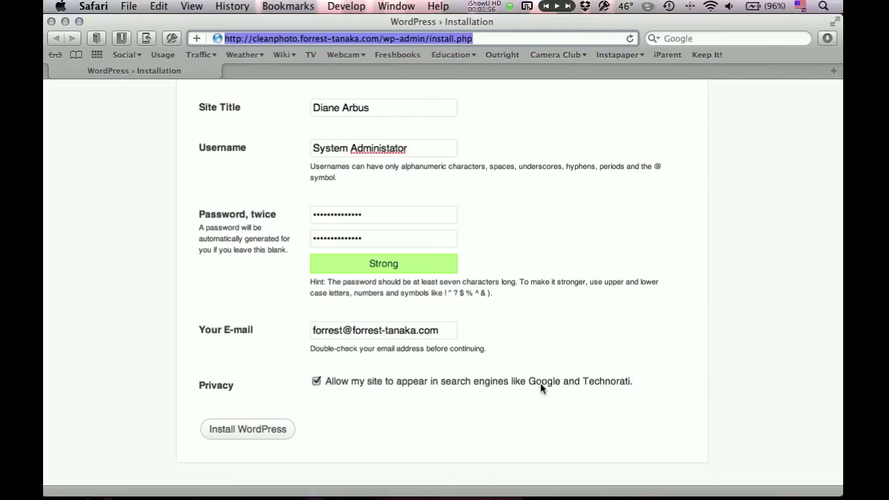
{"action": "left_click", "coordinate": [316, 382]}
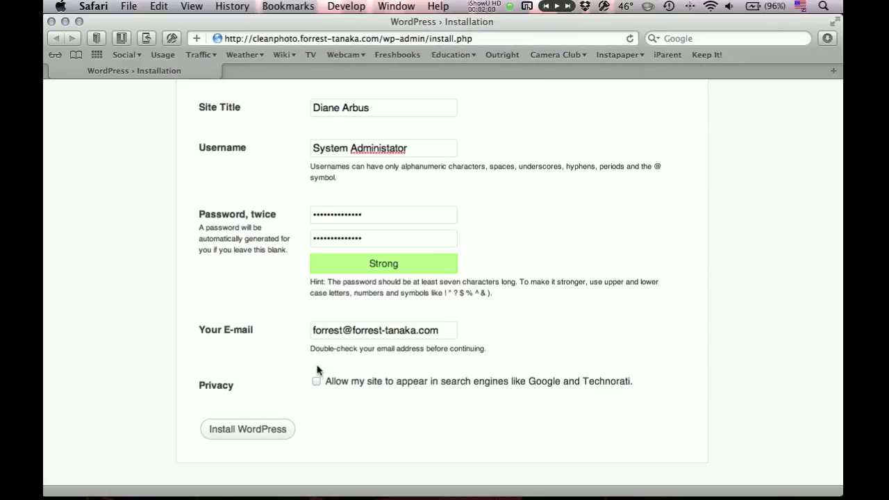
{"action": "left_click", "coordinate": [250, 430]}
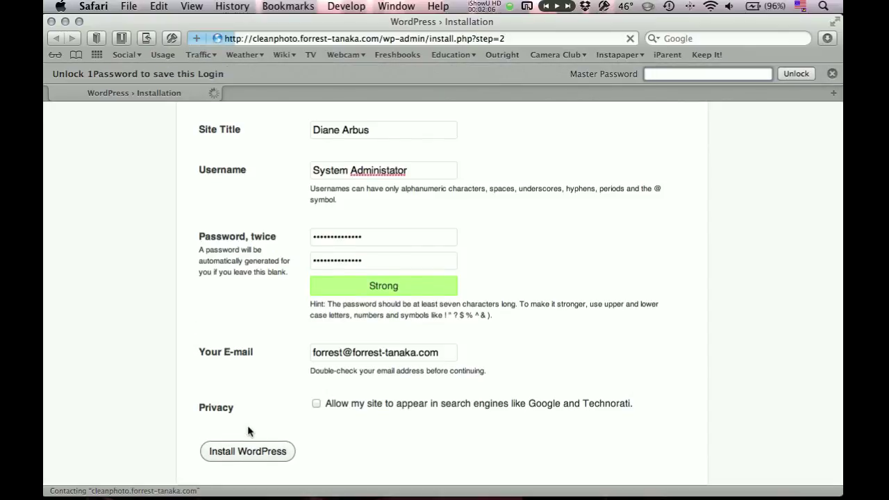
Dismiss the password-manager unlock prompt and return to the browser.
{"action": "left_click", "coordinate": [832, 73]}
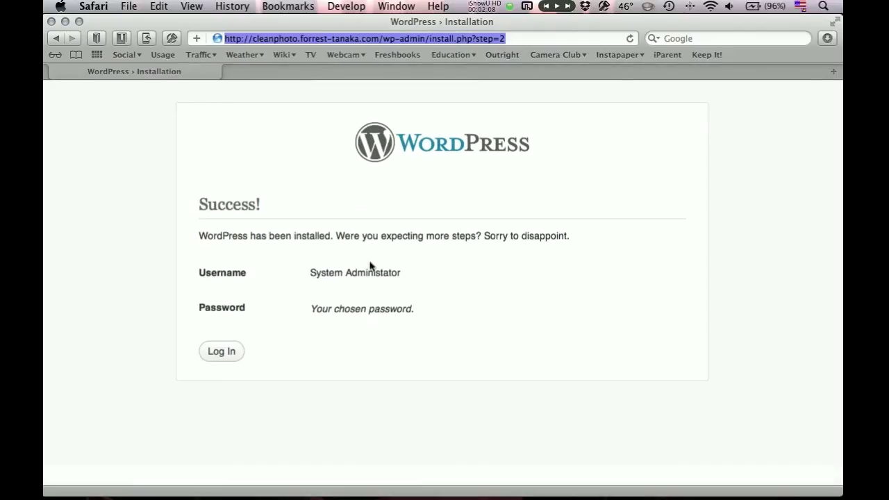
{"action": "key", "text": "super+l"}
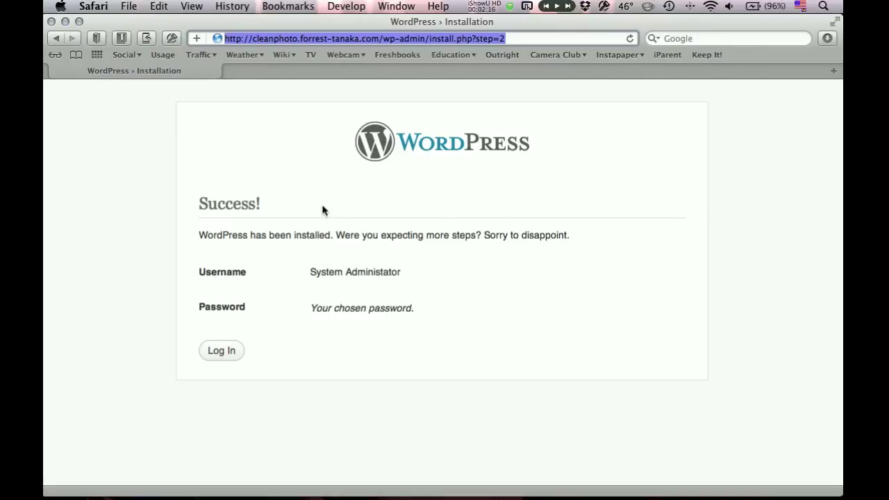
{"action": "mouse_move", "coordinate": [486, 497]}
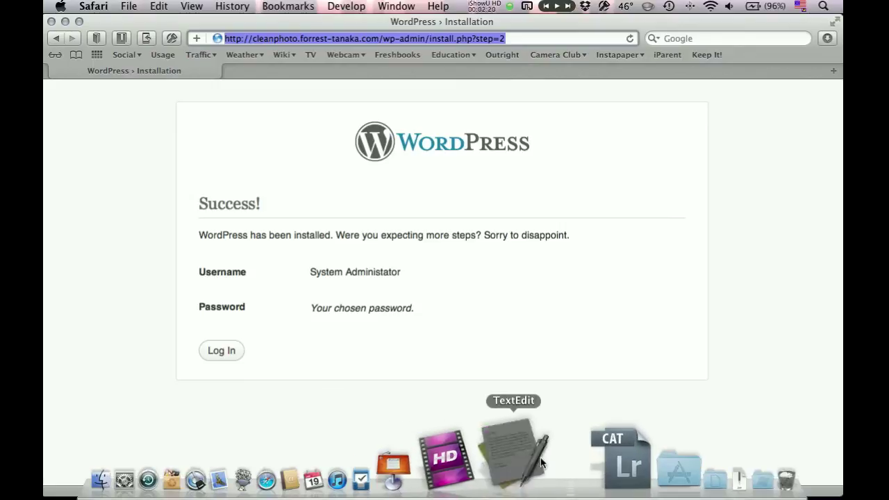
{"action": "left_click", "coordinate": [540, 457]}
{"action": "left_click", "coordinate": [466, 248]}
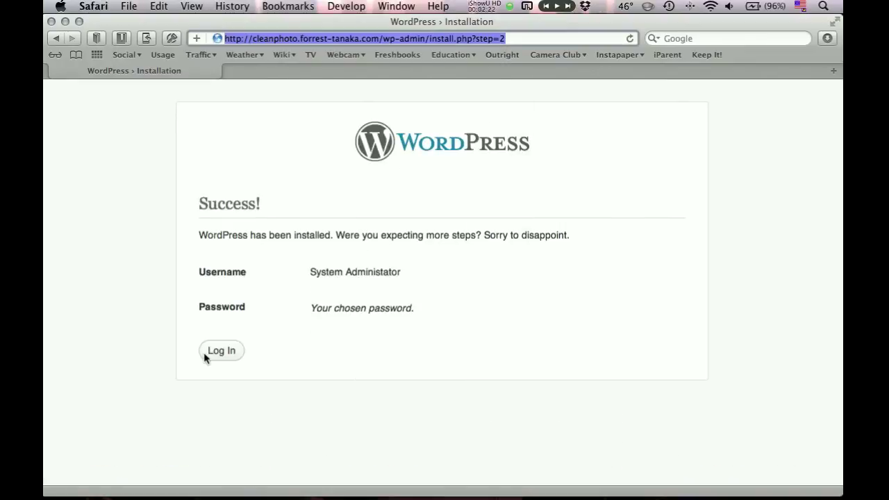
Clear the password-manager error, open the login screen, and follow 'Back to Diane Arbus' to the front page.
{"action": "left_click", "coordinate": [221, 351]}
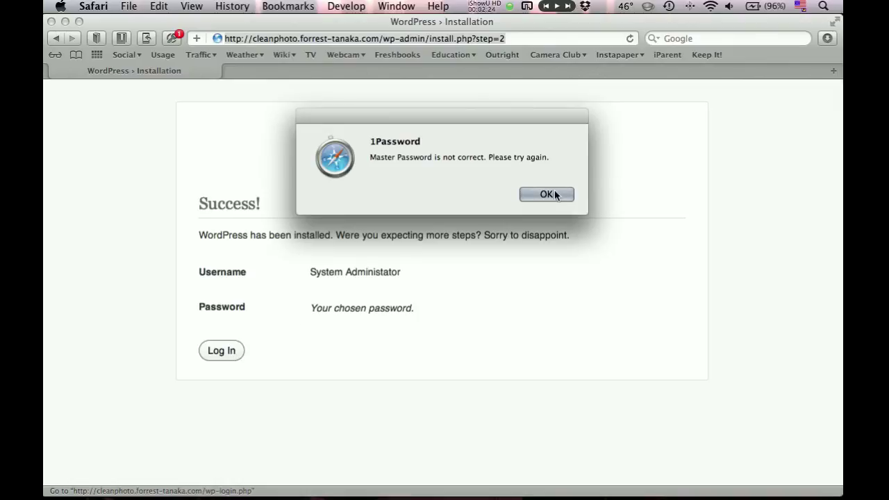
{"action": "left_click", "coordinate": [546, 194]}
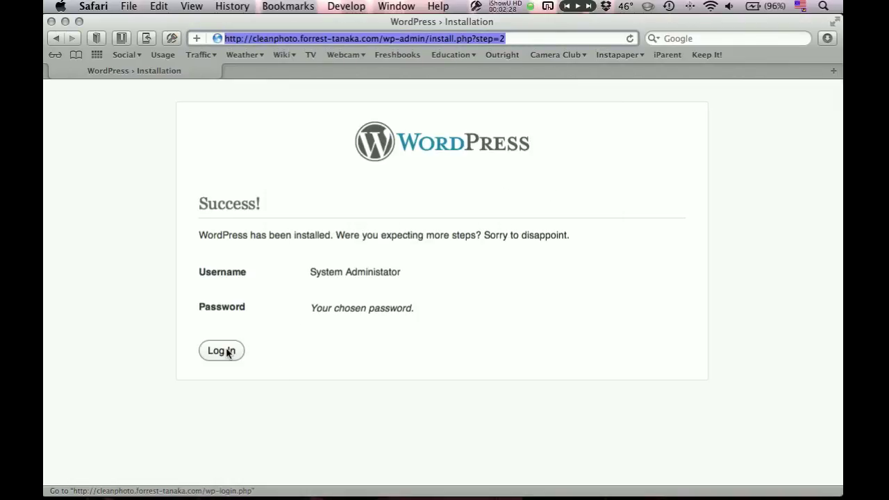
{"action": "left_click", "coordinate": [227, 351]}
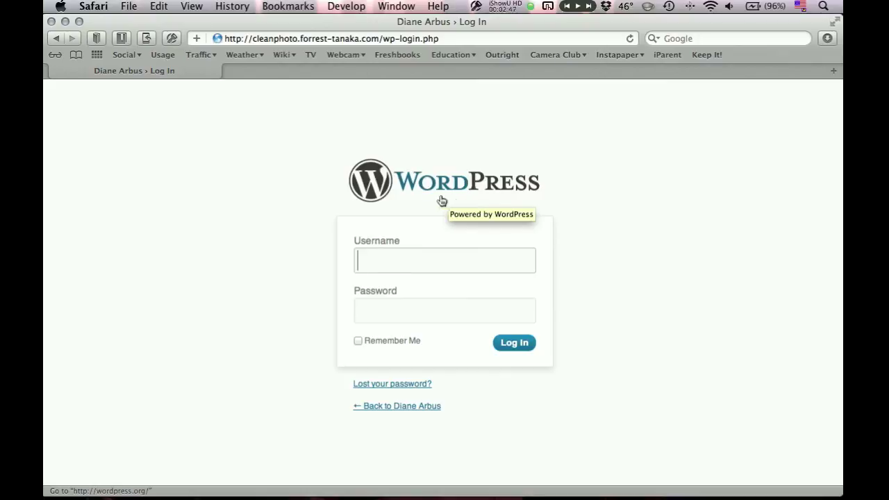
{"action": "left_click", "coordinate": [397, 407]}
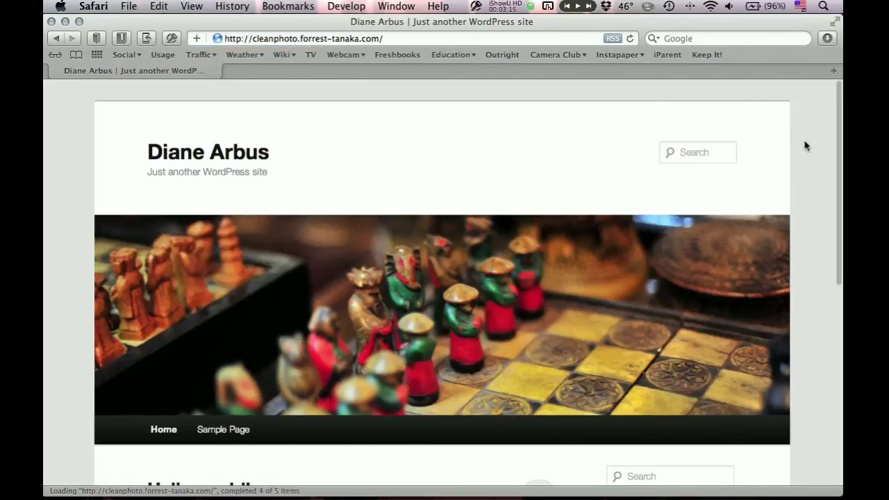
{"action": "scroll", "coordinate": [806, 147], "scroll_direction": "down", "scroll_amount": 10}
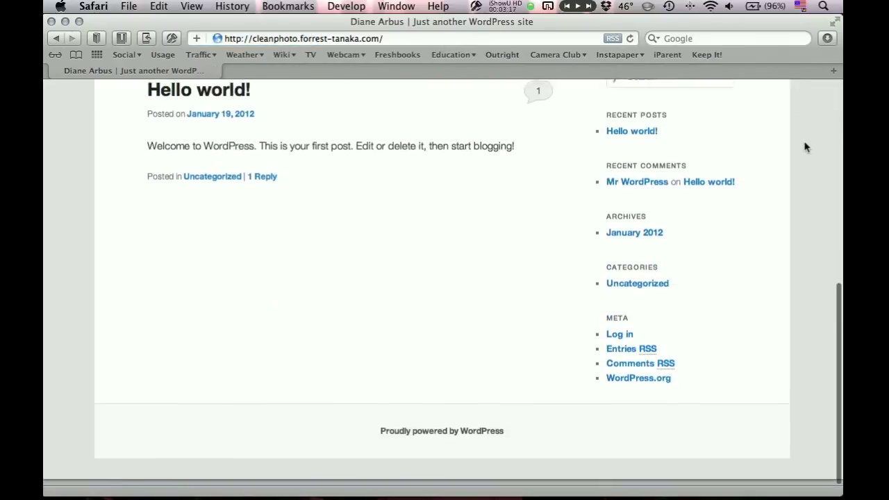
{"action": "scroll", "coordinate": [806, 148], "scroll_direction": "up", "scroll_amount": 10}
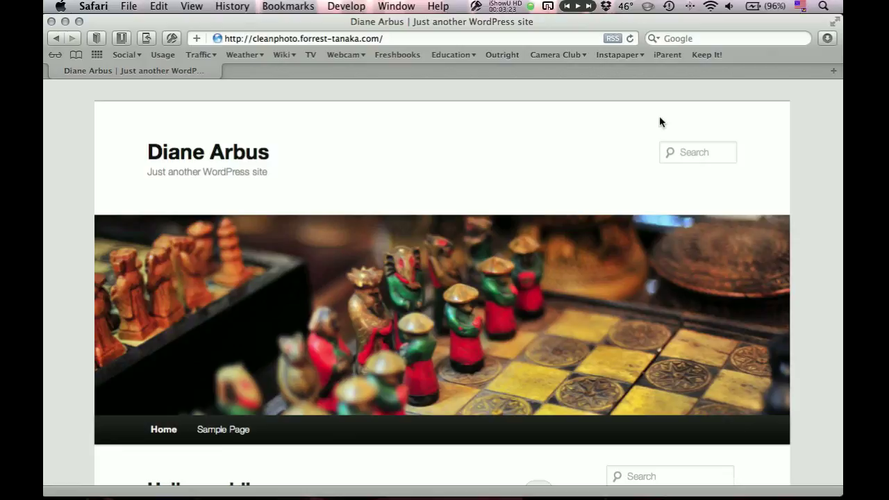
{"action": "scroll", "coordinate": [595, 144], "scroll_direction": "down", "scroll_amount": 10}
{"action": "scroll", "coordinate": [595, 147], "scroll_direction": "up", "scroll_amount": 10}
{"action": "scroll", "coordinate": [595, 148], "scroll_direction": "down", "scroll_amount": 5}
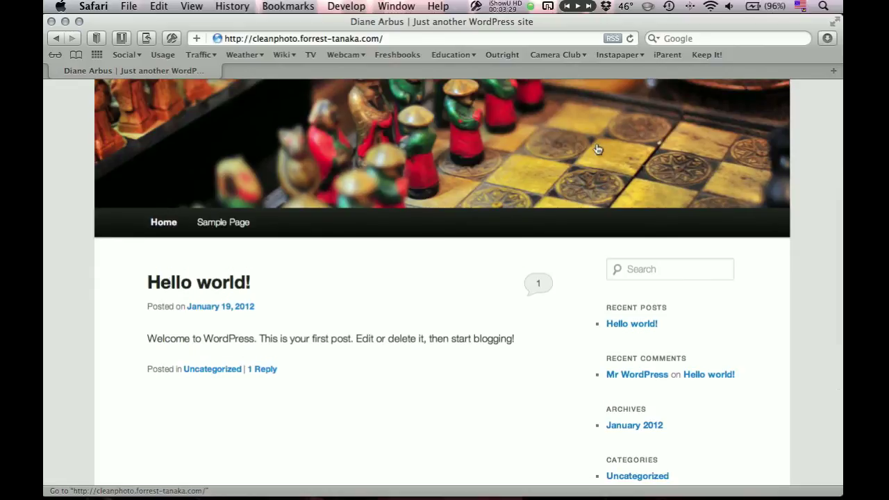
{"action": "scroll", "coordinate": [595, 148], "scroll_direction": "up", "scroll_amount": 5}
{"action": "scroll", "coordinate": [595, 148], "scroll_direction": "down", "scroll_amount": 5}
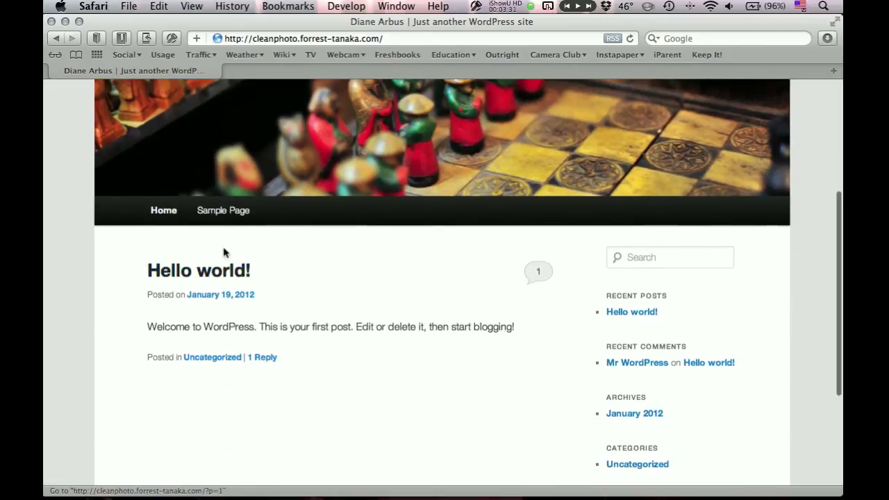
{"action": "left_click", "coordinate": [216, 210]}
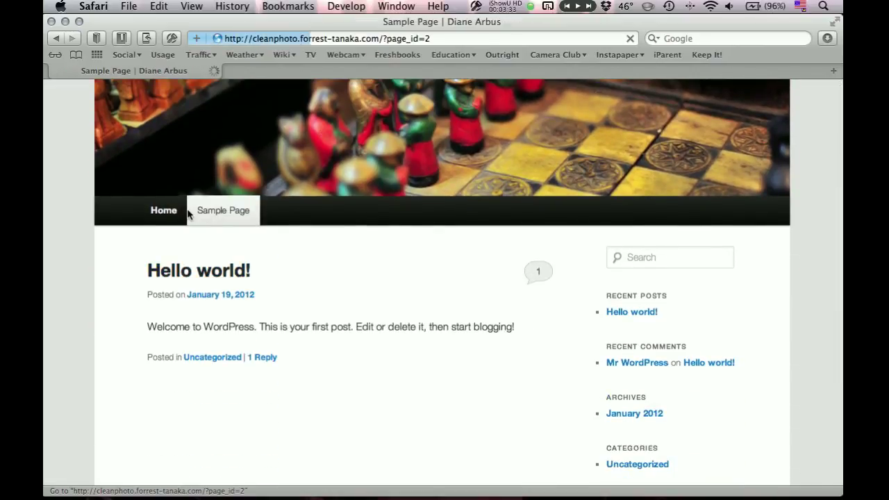
{"action": "scroll", "coordinate": [209, 173], "scroll_direction": "down", "scroll_amount": 8}
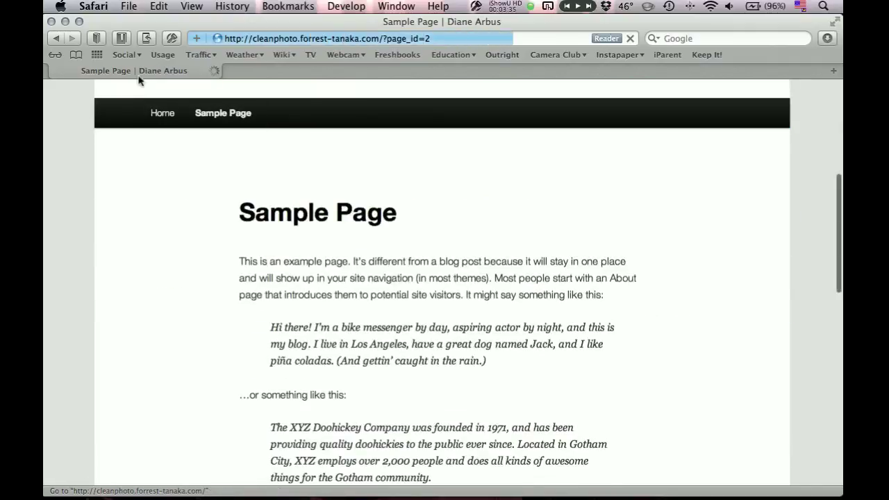
{"action": "scroll", "coordinate": [470, 340], "scroll_direction": "down", "scroll_amount": 10}
{"action": "scroll", "coordinate": [470, 340], "scroll_direction": "up", "scroll_amount": 10}
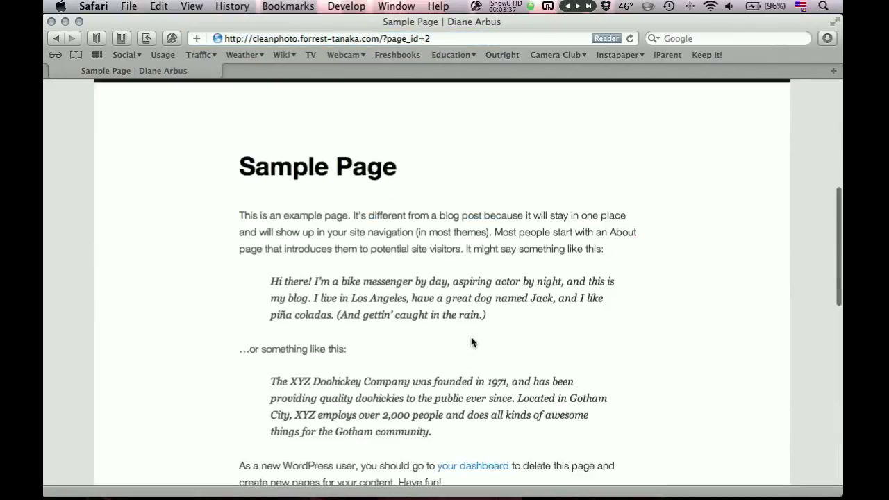
{"action": "scroll", "coordinate": [471, 342], "scroll_direction": "up", "scroll_amount": 5}
{"action": "left_click", "coordinate": [193, 156]}
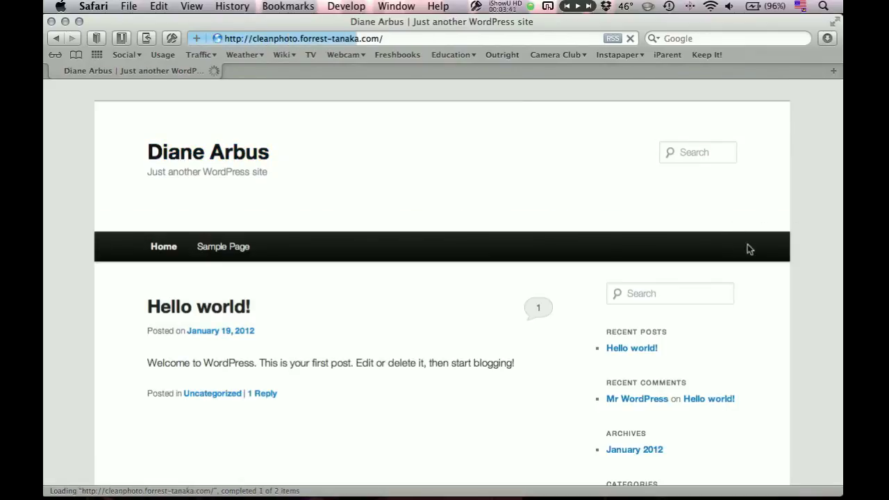
{"action": "scroll", "coordinate": [748, 248], "scroll_direction": "down", "scroll_amount": 5}
{"action": "scroll", "coordinate": [747, 244], "scroll_direction": "up", "scroll_amount": 5}
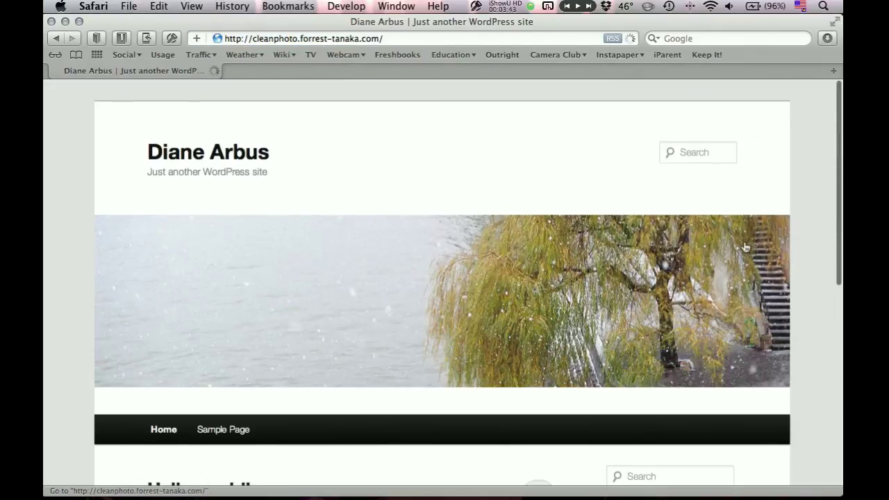
{"action": "scroll", "coordinate": [692, 252], "scroll_direction": "down", "scroll_amount": 5}
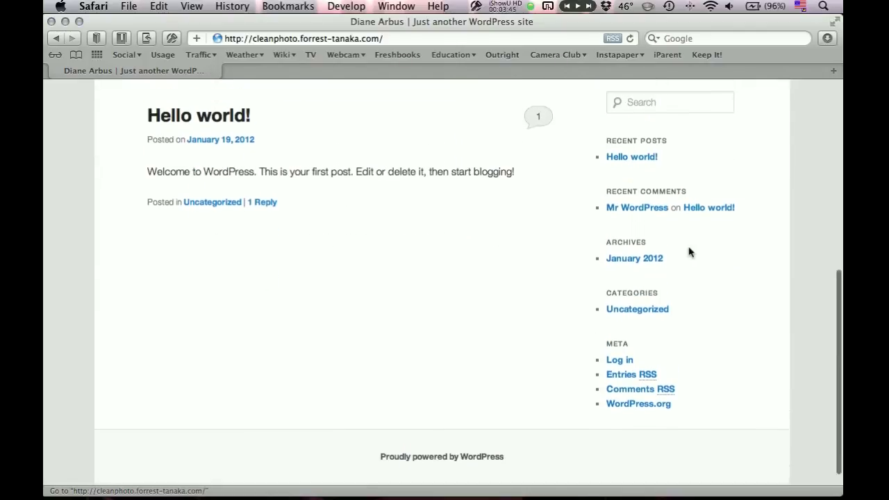
{"action": "scroll", "coordinate": [690, 252], "scroll_direction": "up", "scroll_amount": 2}
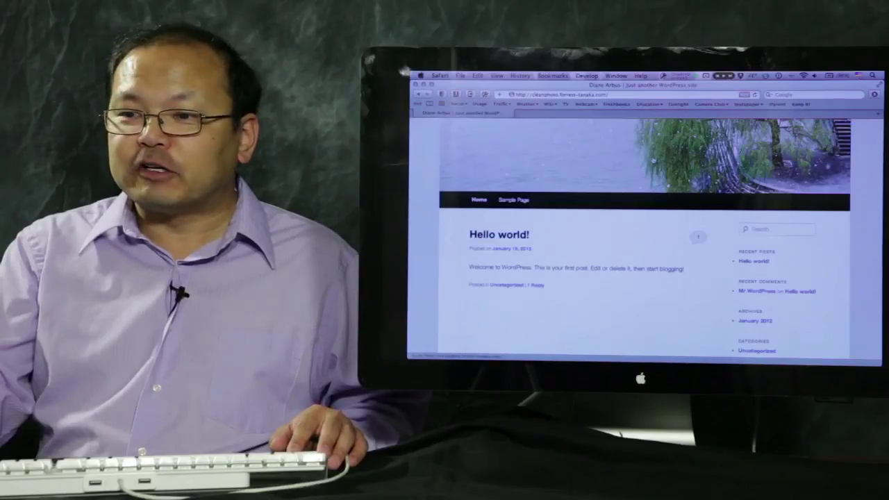
{"action": "scroll", "coordinate": [655, 158], "scroll_direction": "up", "scroll_amount": 3}
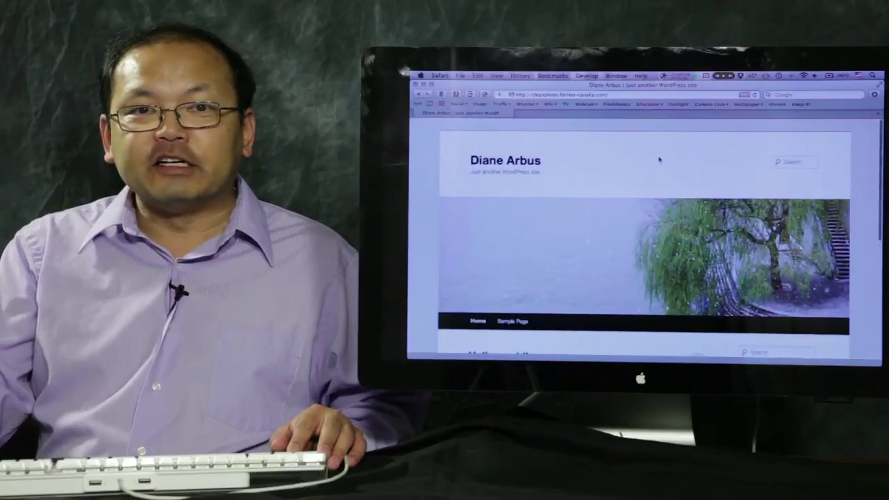